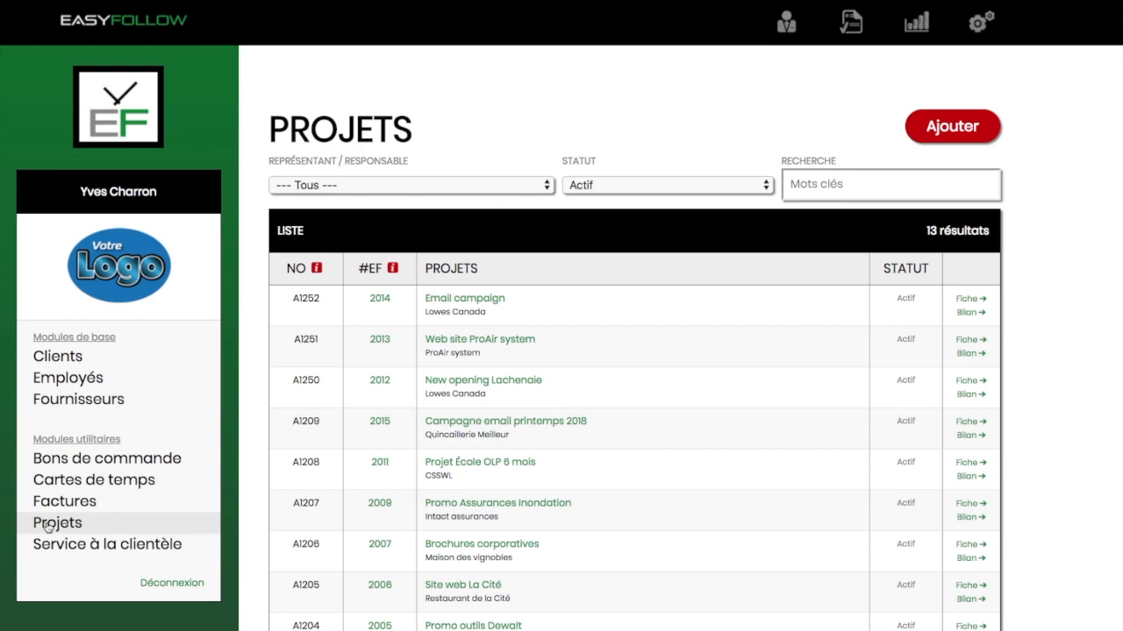
- Read the explanations of the NO and #EF number columns in the project list
scroll(616, 497, down, 1)
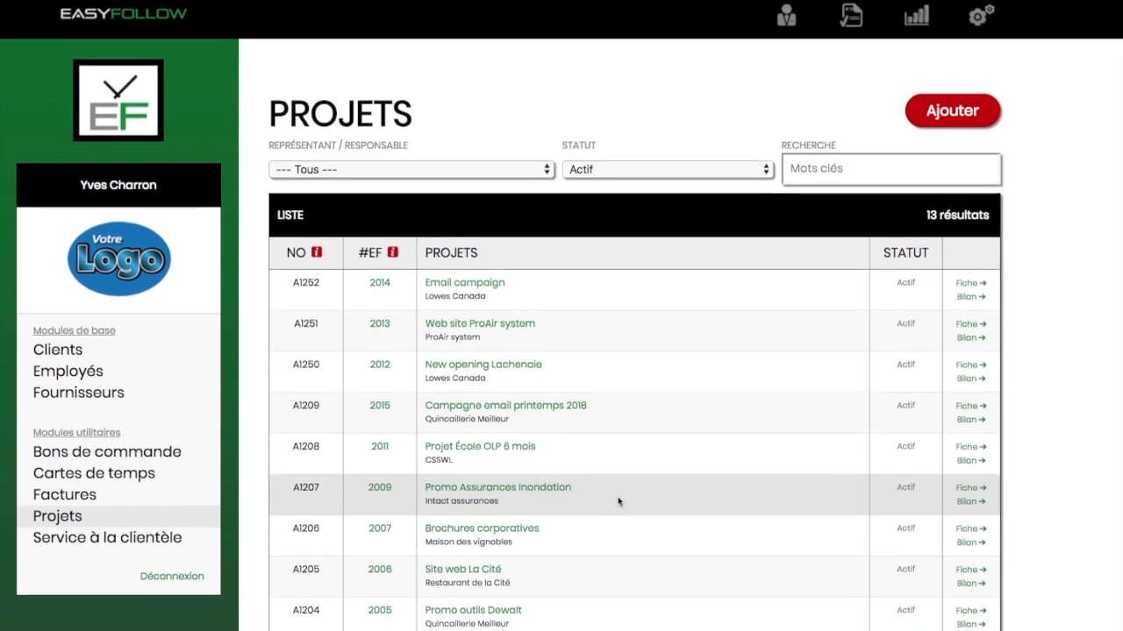
scroll(617, 501, up, 1)
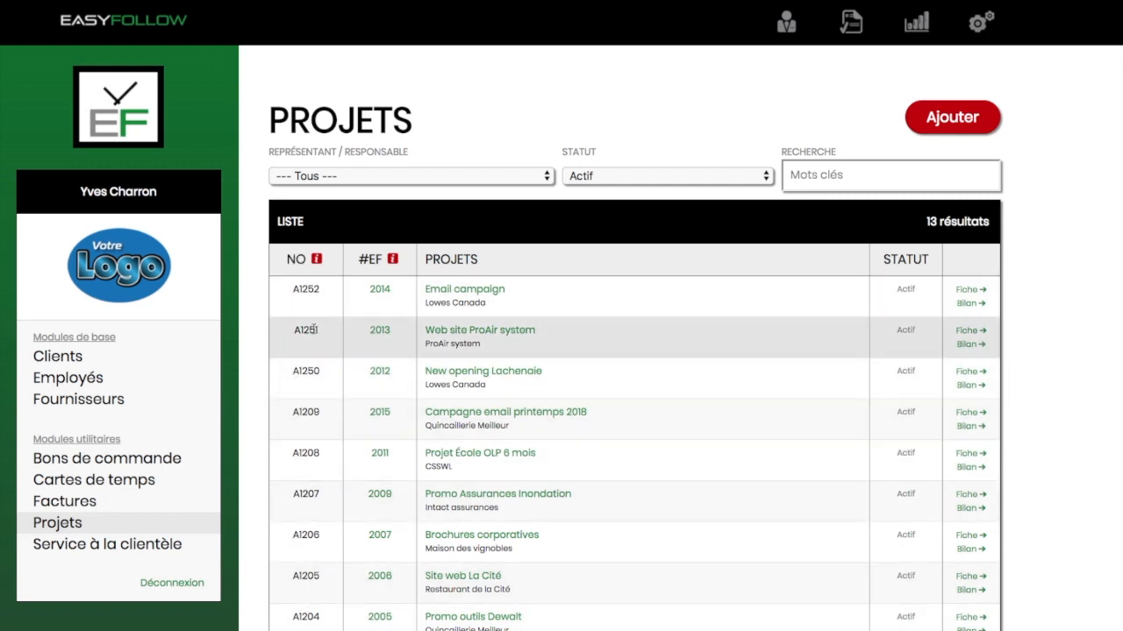
mouse_move(318, 260)
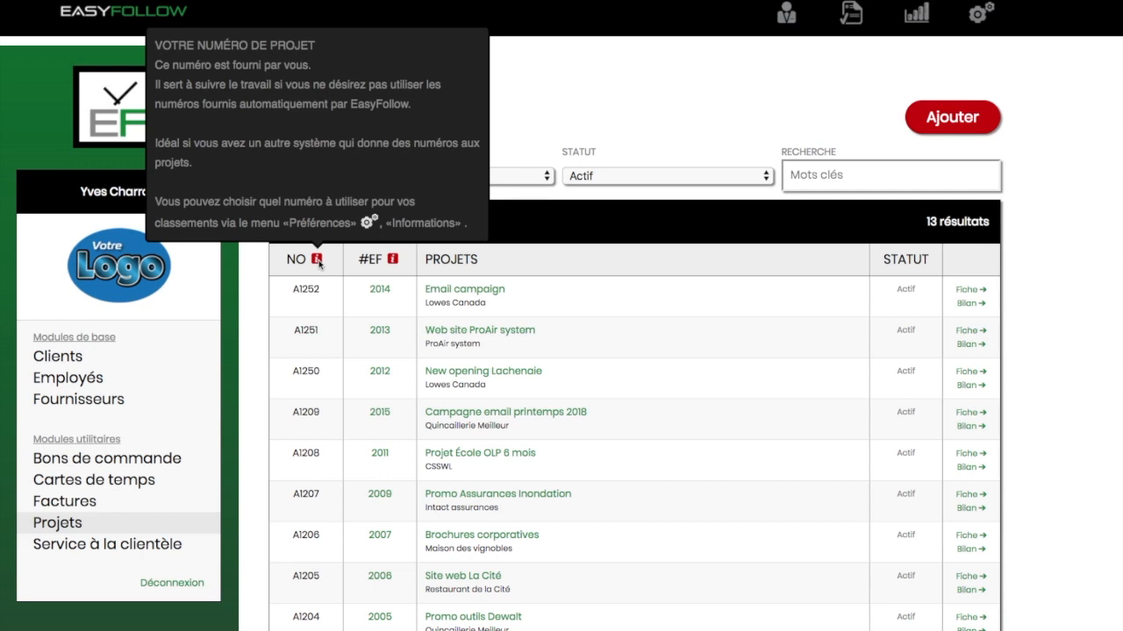
mouse_move(393, 261)
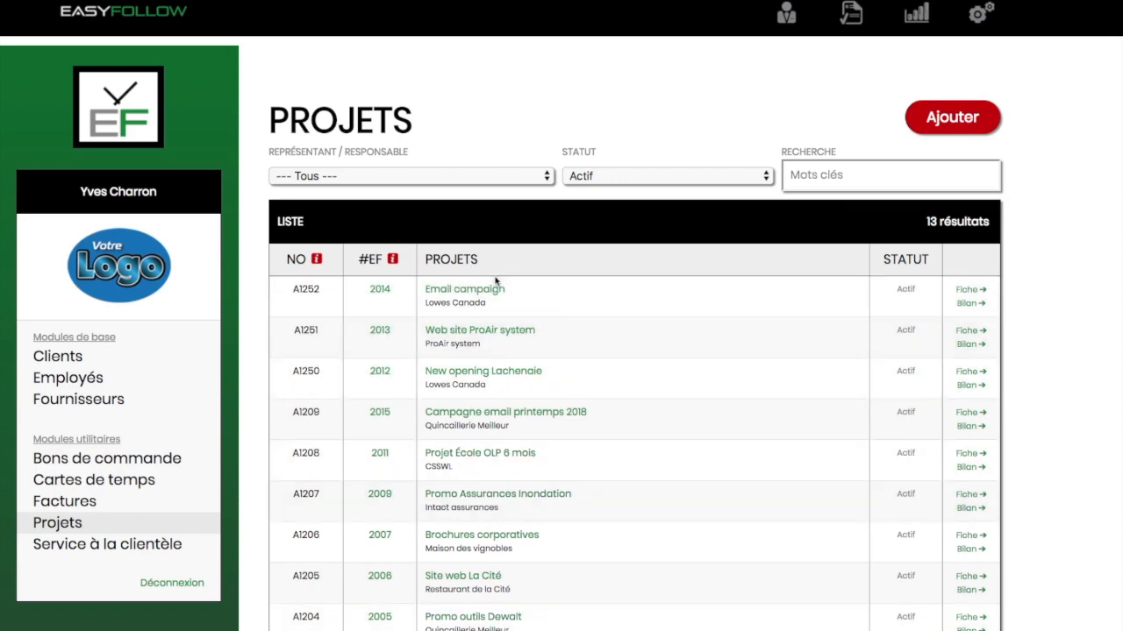
- View the projects by status Terminé (non-facturé), Terminé et facturé and Annulé, and return to the active project list
click(625, 179)
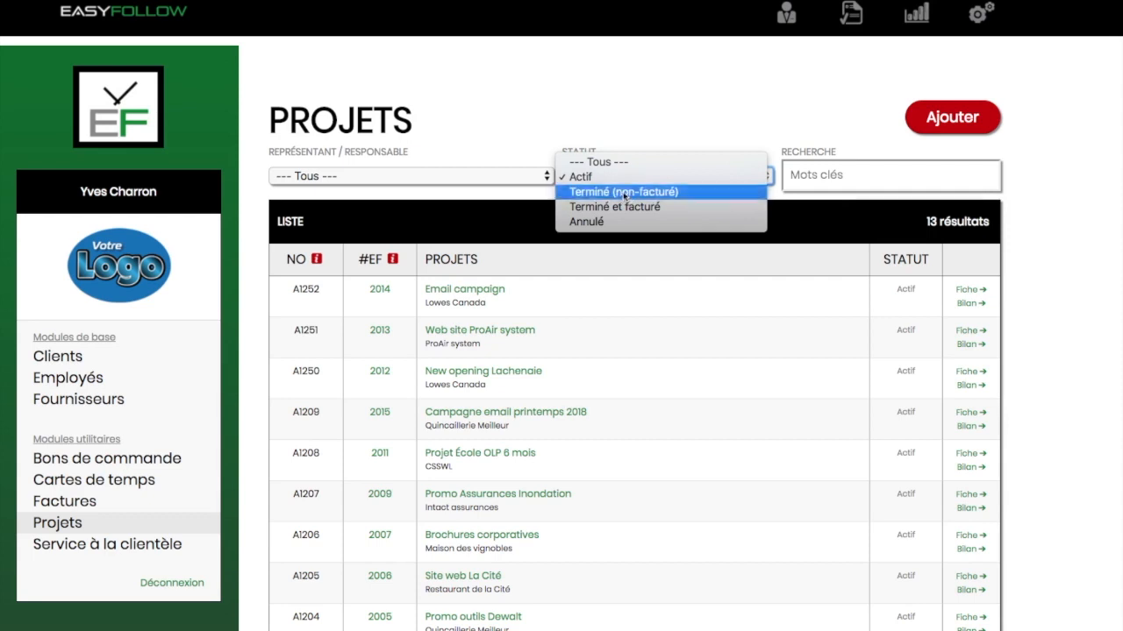
click(624, 193)
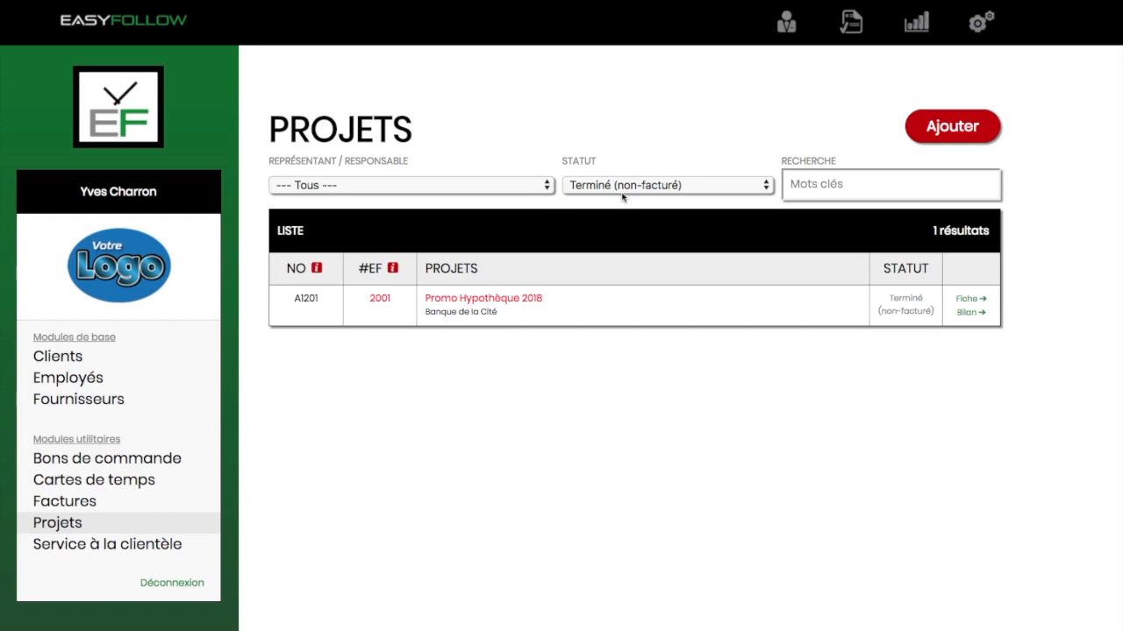
click(636, 188)
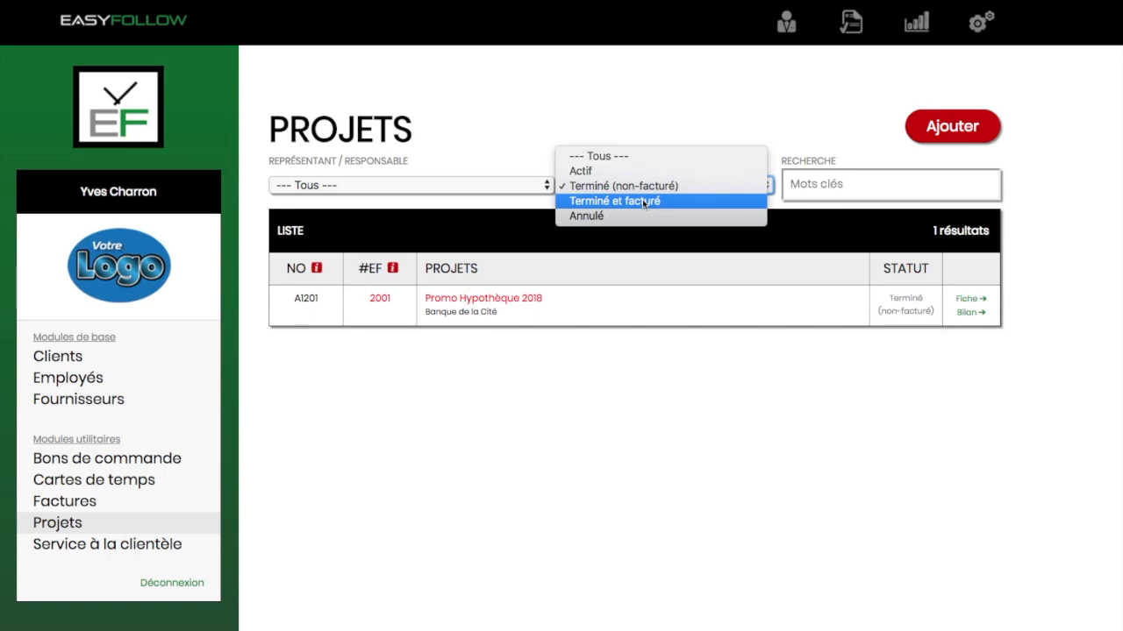
click(642, 200)
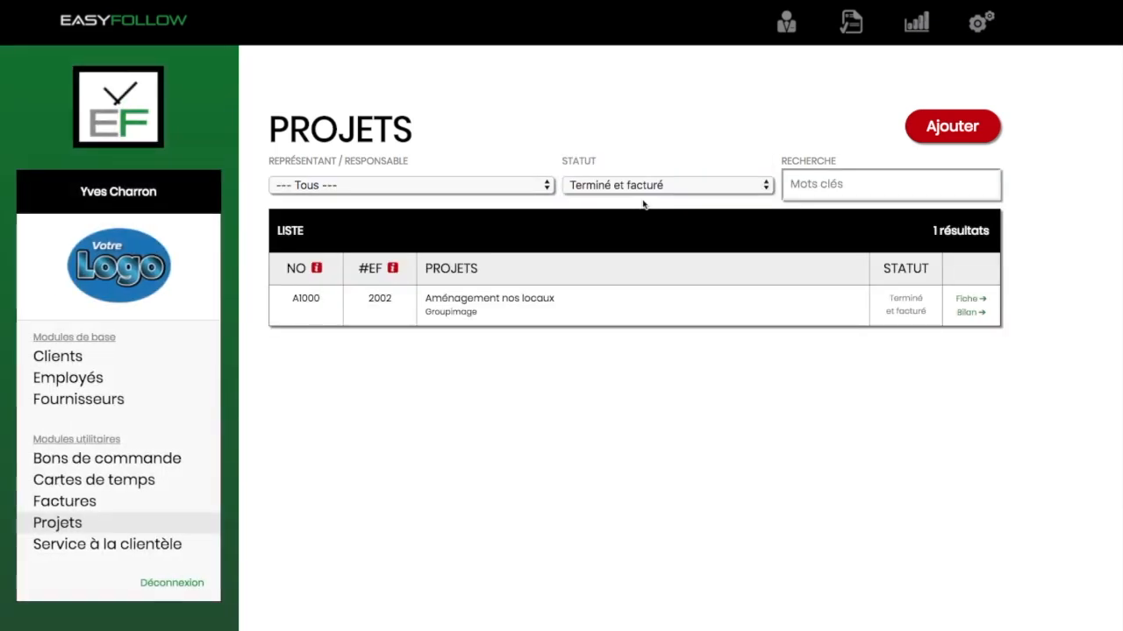
click(647, 185)
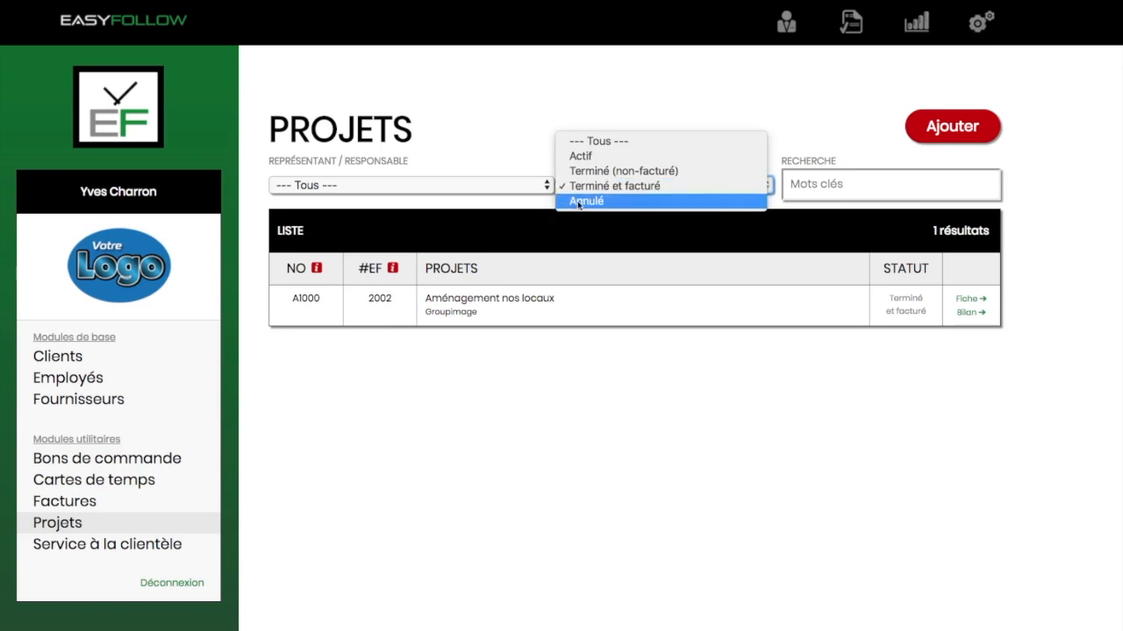
click(594, 235)
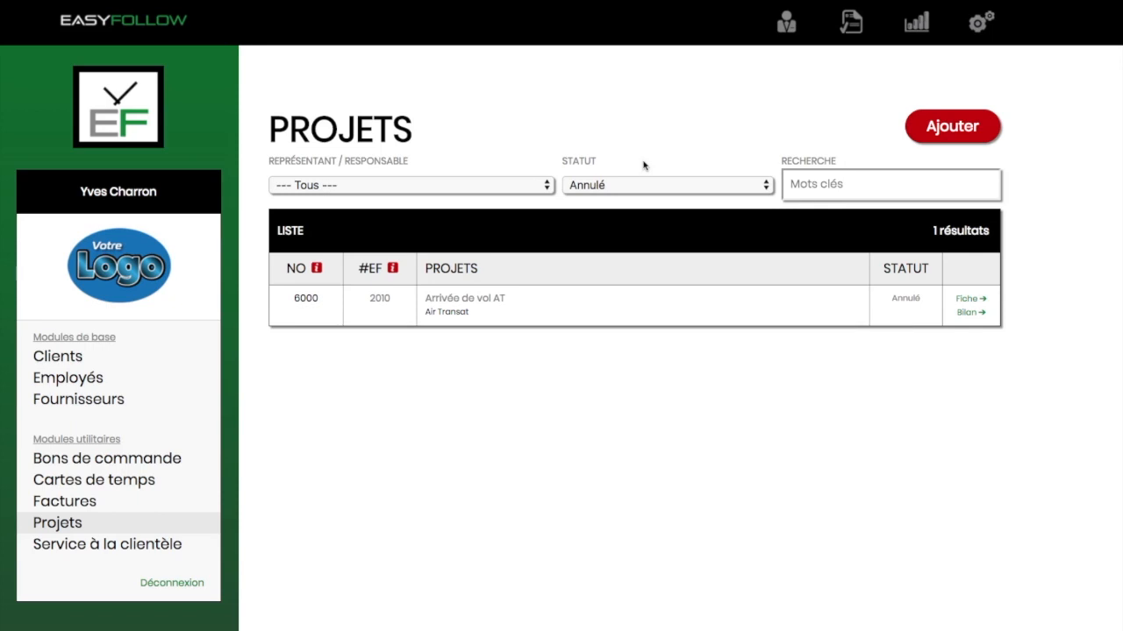
click(53, 525)
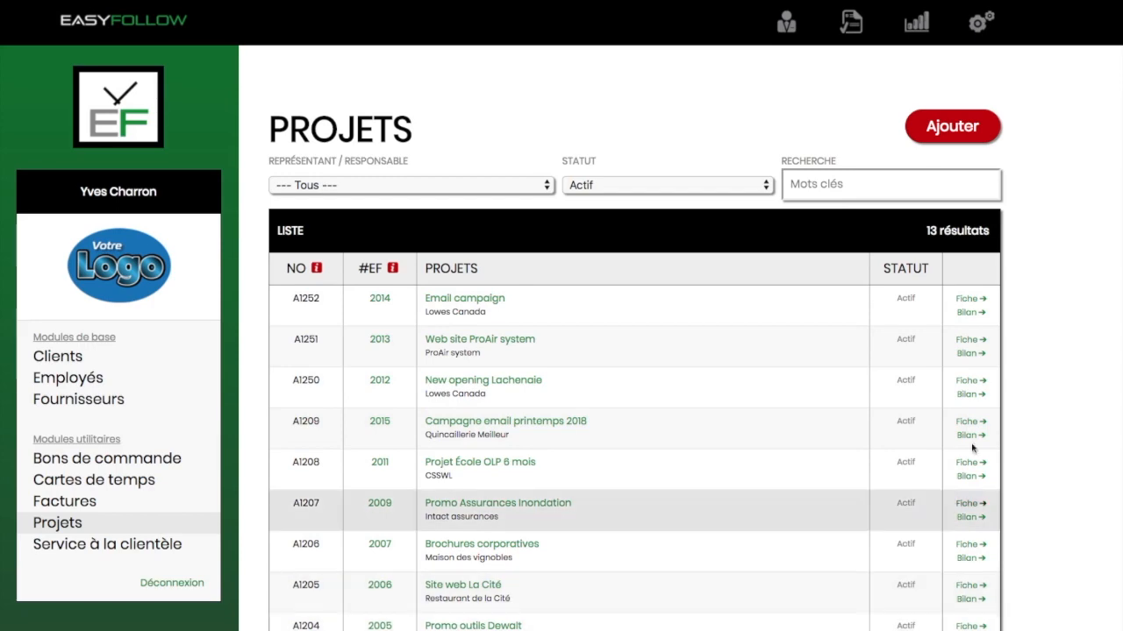
- Open the balance report setup for the Email campaign project, keeping the report kind Projets - bilan
click(967, 299)
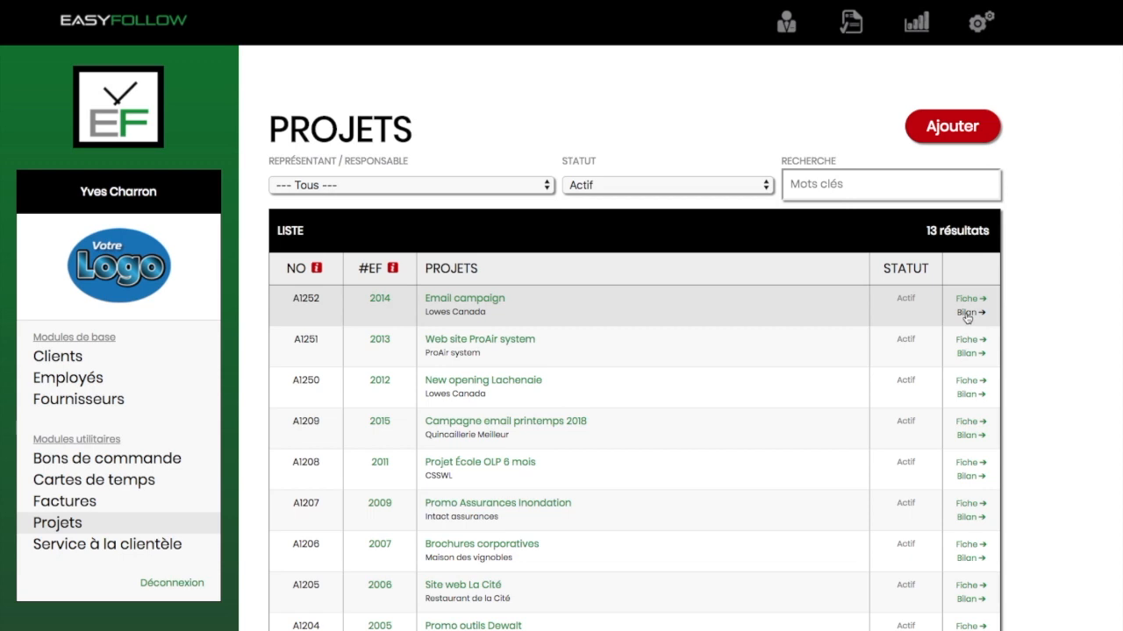
click(968, 314)
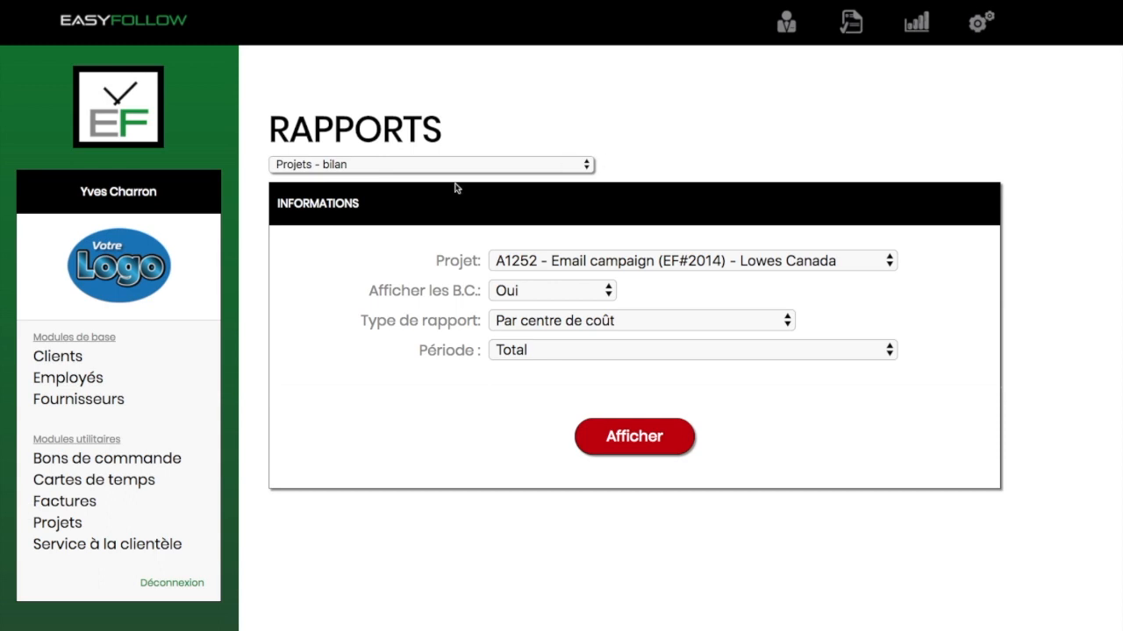
click(362, 165)
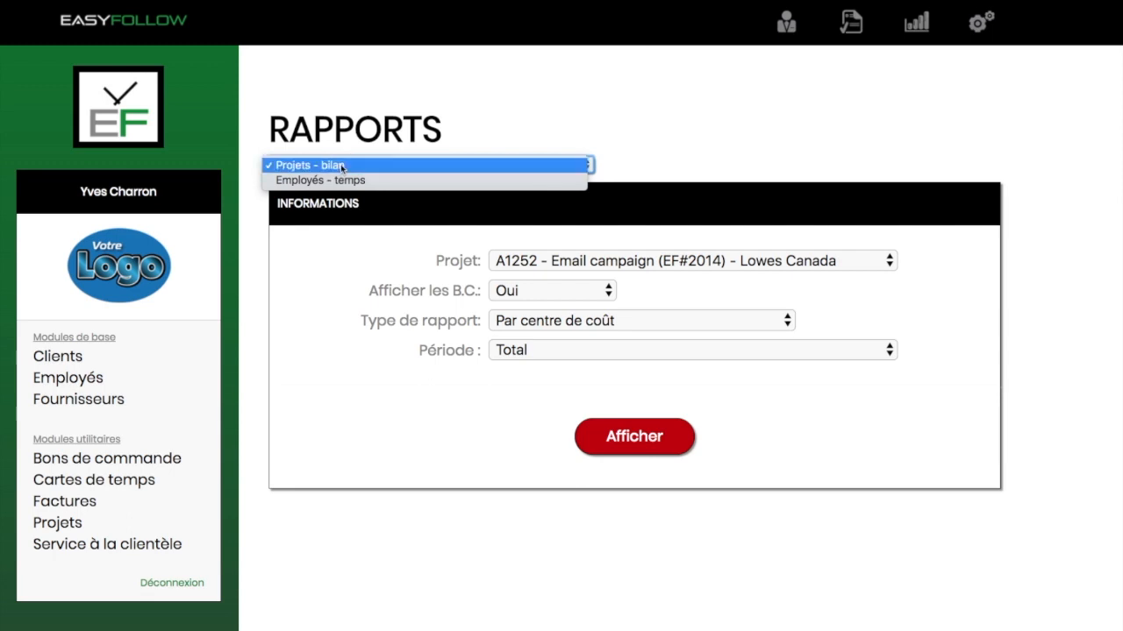
click(340, 164)
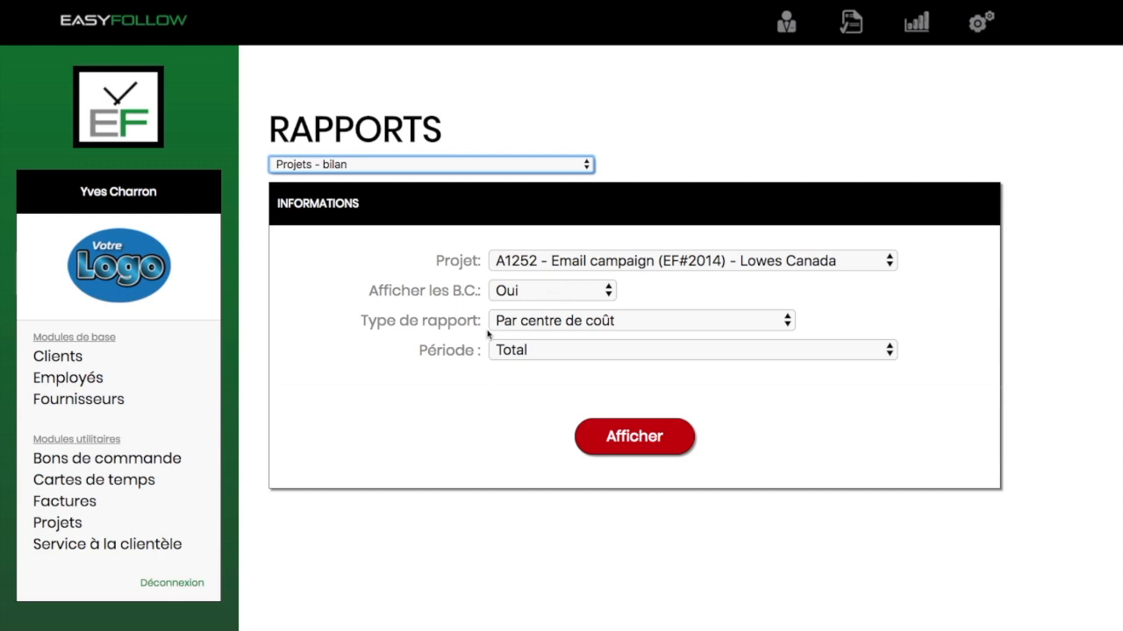
- Generate the Email campaign balance report with type Par date and period Total, and review its time compilation entries
click(609, 324)
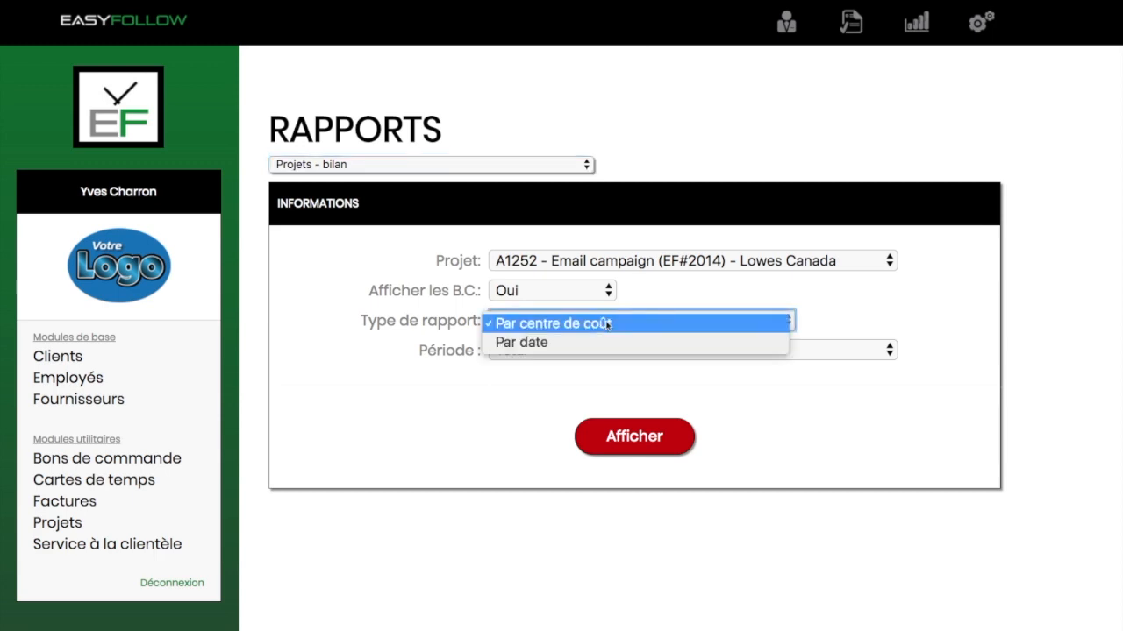
click(524, 344)
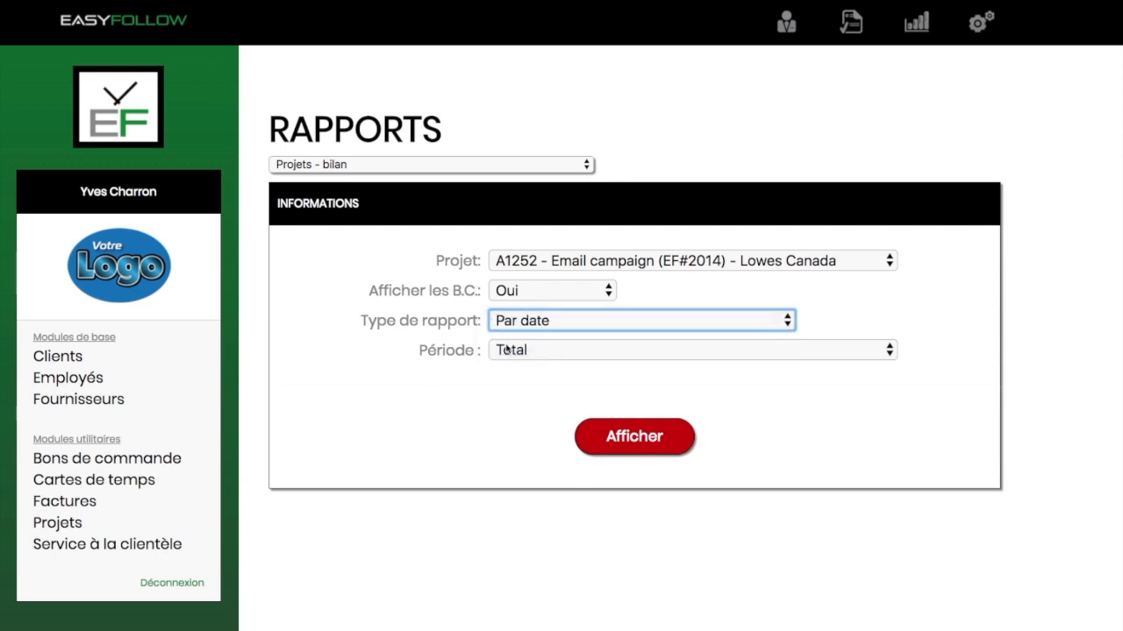
click(536, 353)
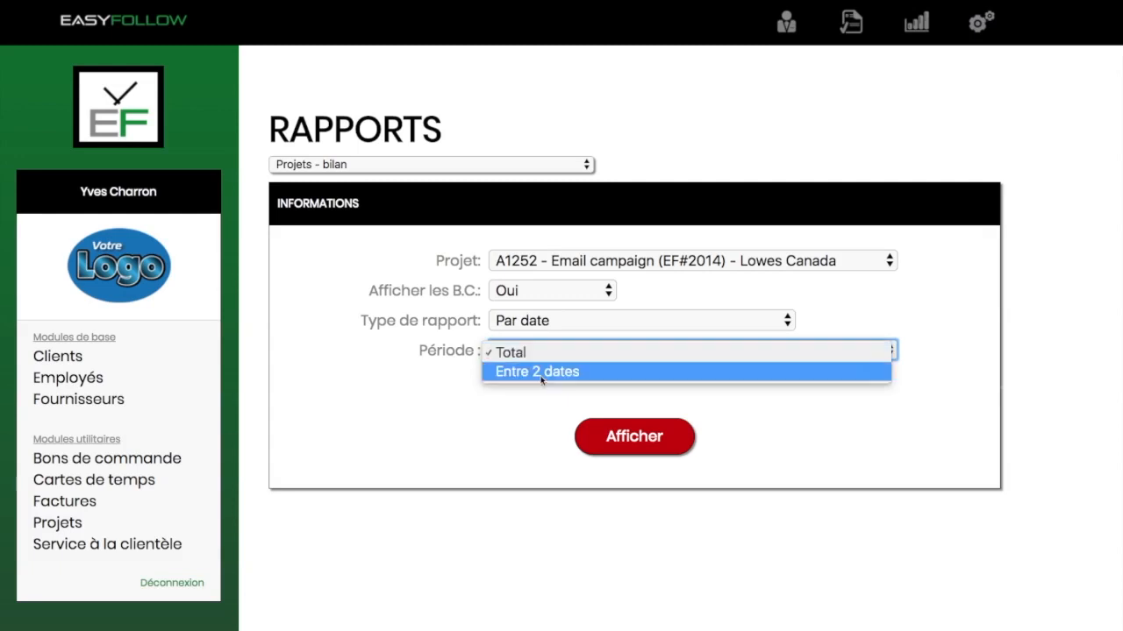
click(516, 352)
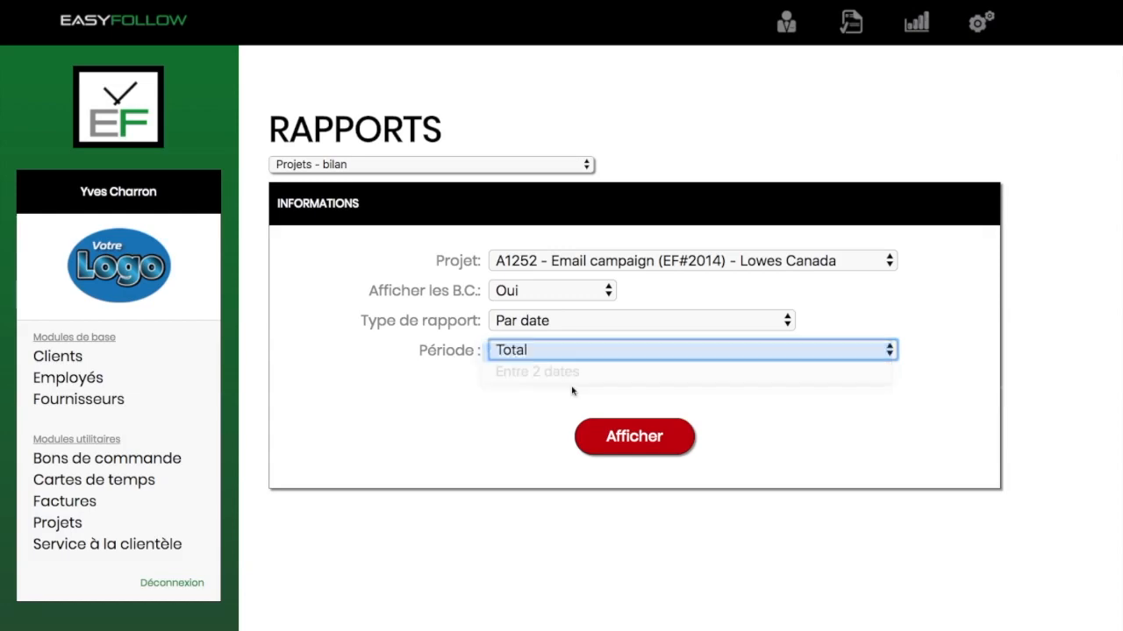
click(628, 438)
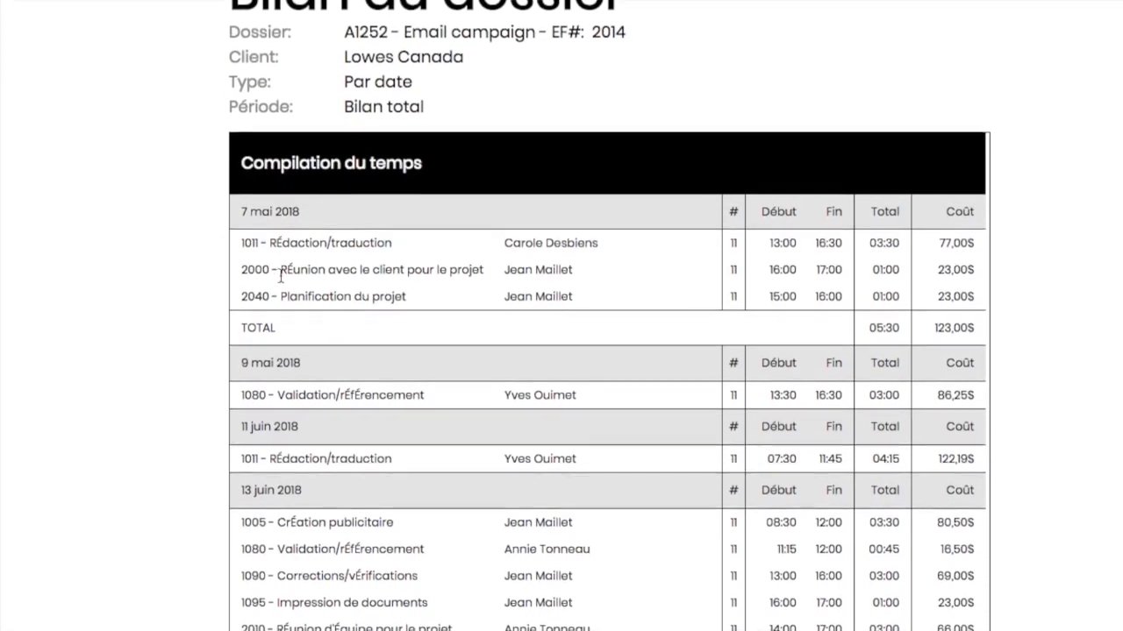
drag(291, 271, 406, 281)
drag(300, 295, 414, 285)
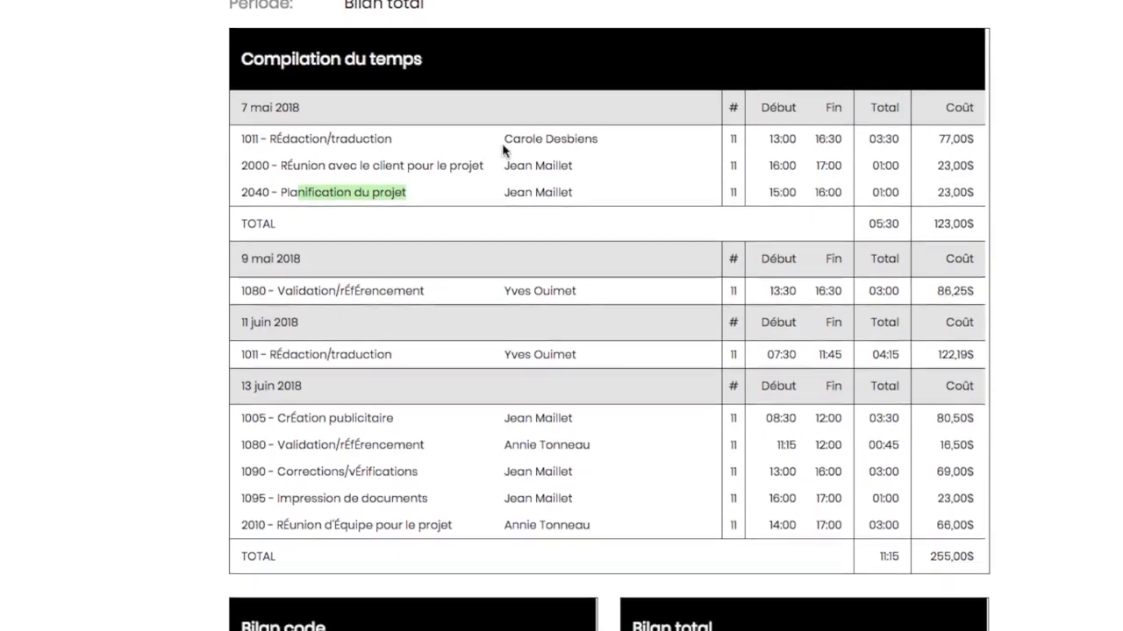
drag(503, 133, 602, 134)
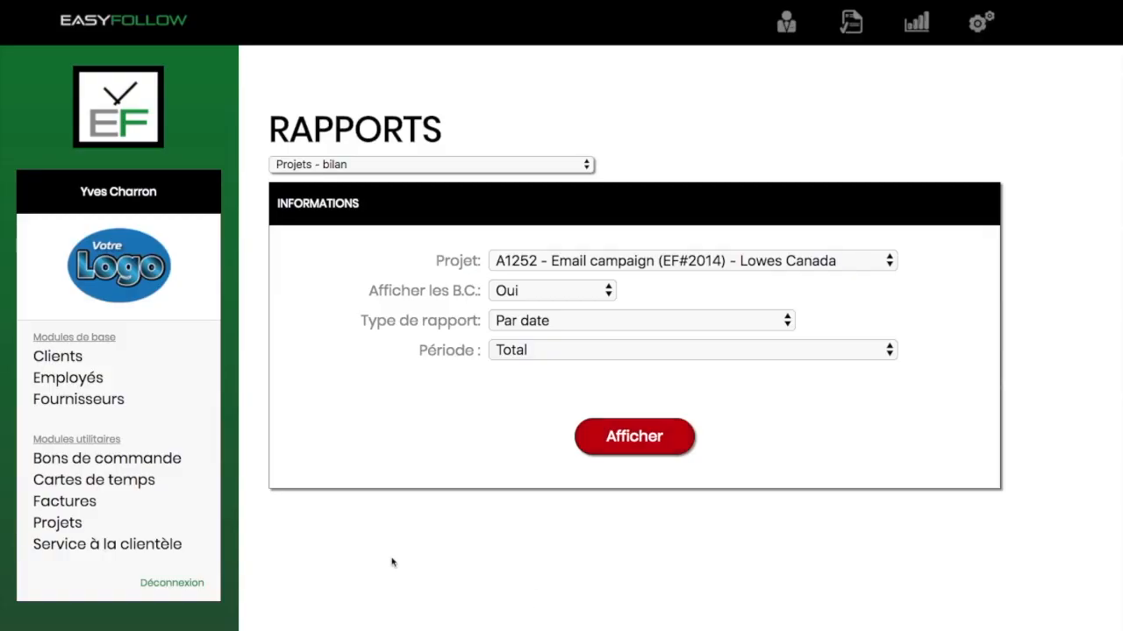
- Start a new project from the project list with status Actif and type Projet imprimé
click(70, 524)
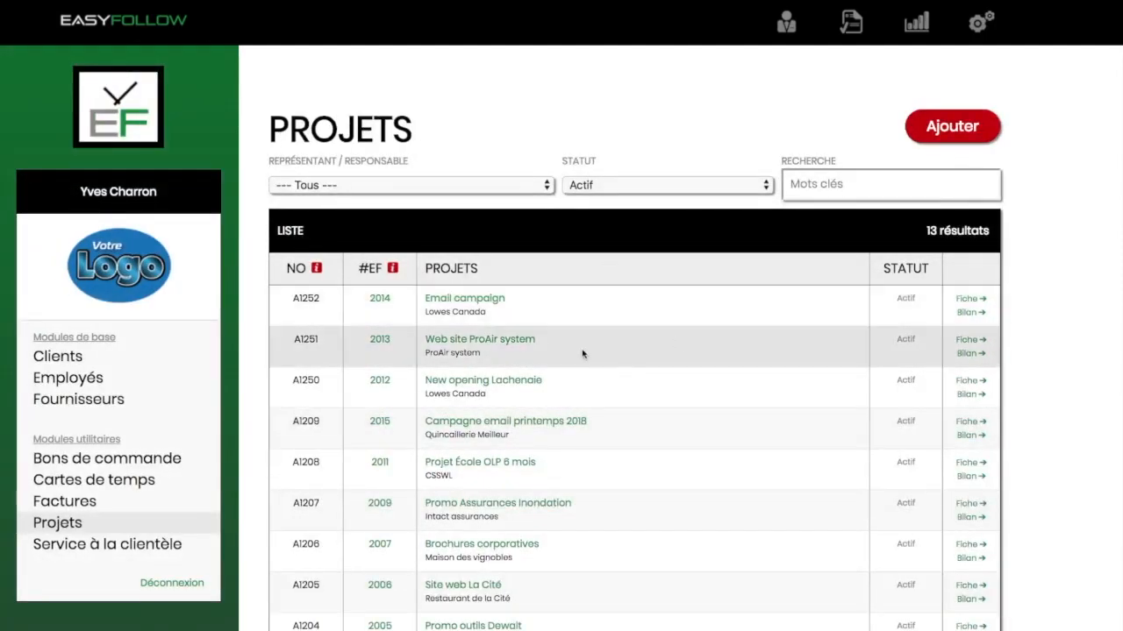
scroll(610, 392, down, 1)
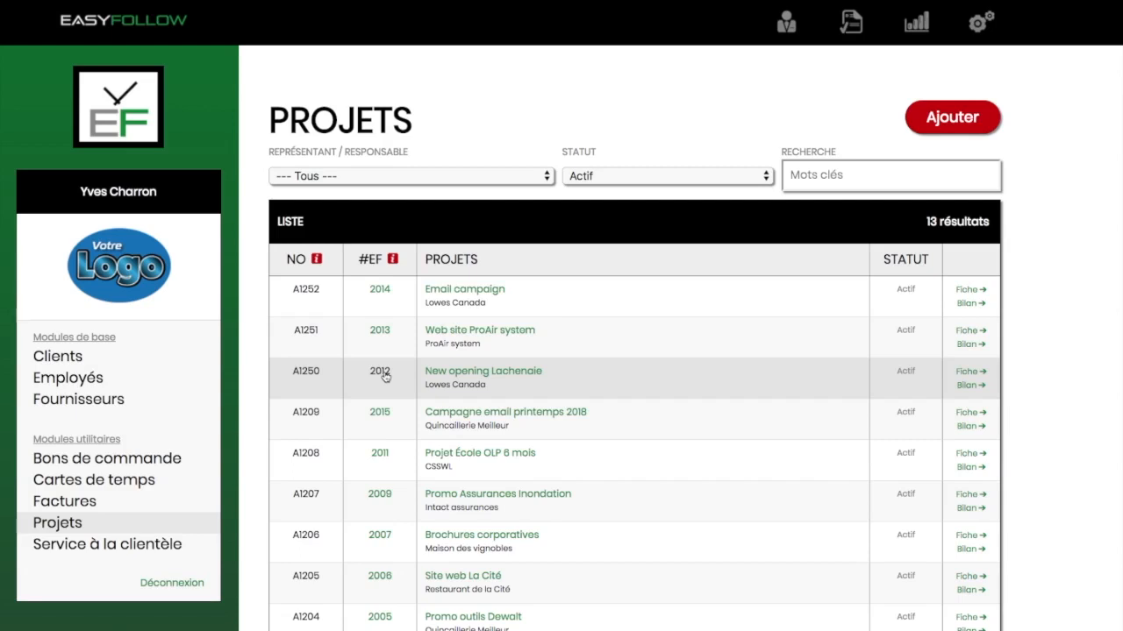
click(944, 123)
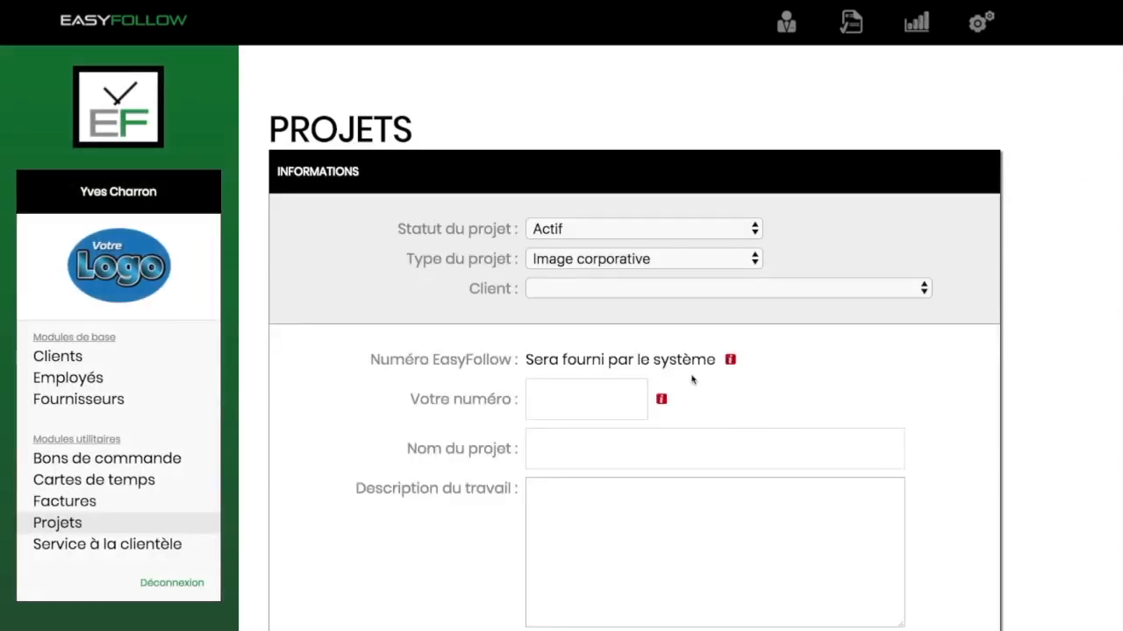
click(588, 232)
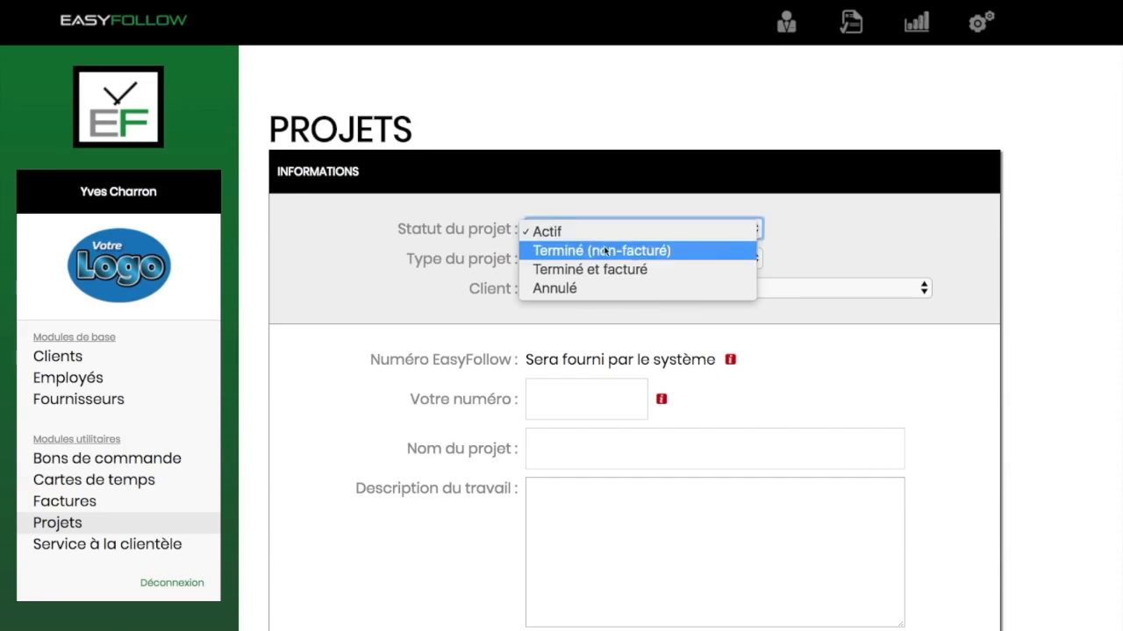
click(552, 241)
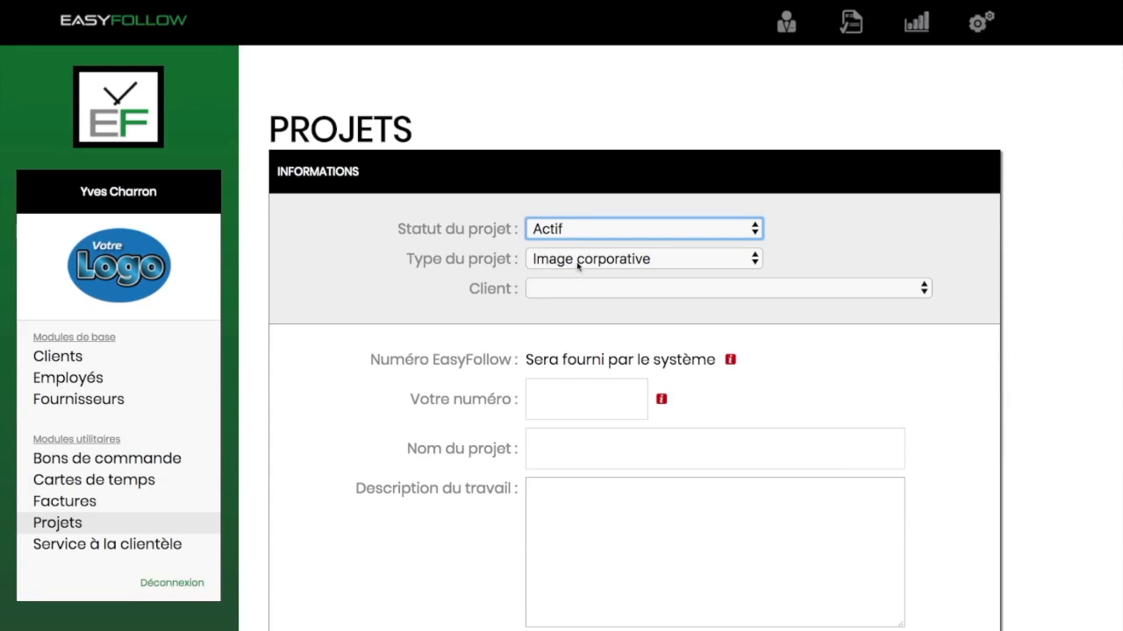
click(578, 266)
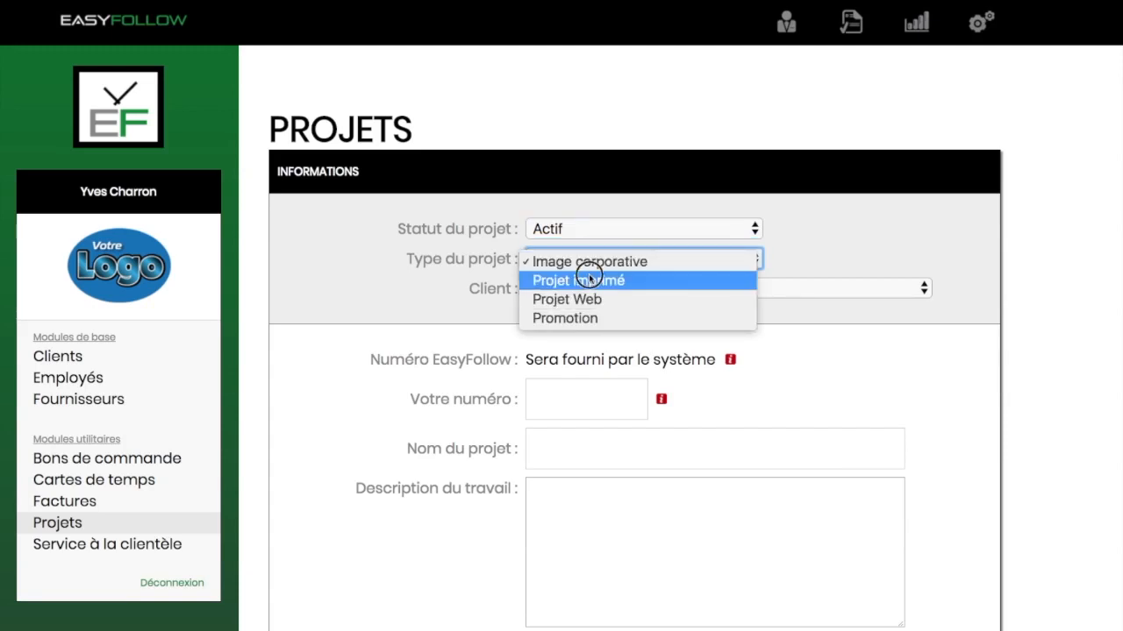
click(588, 280)
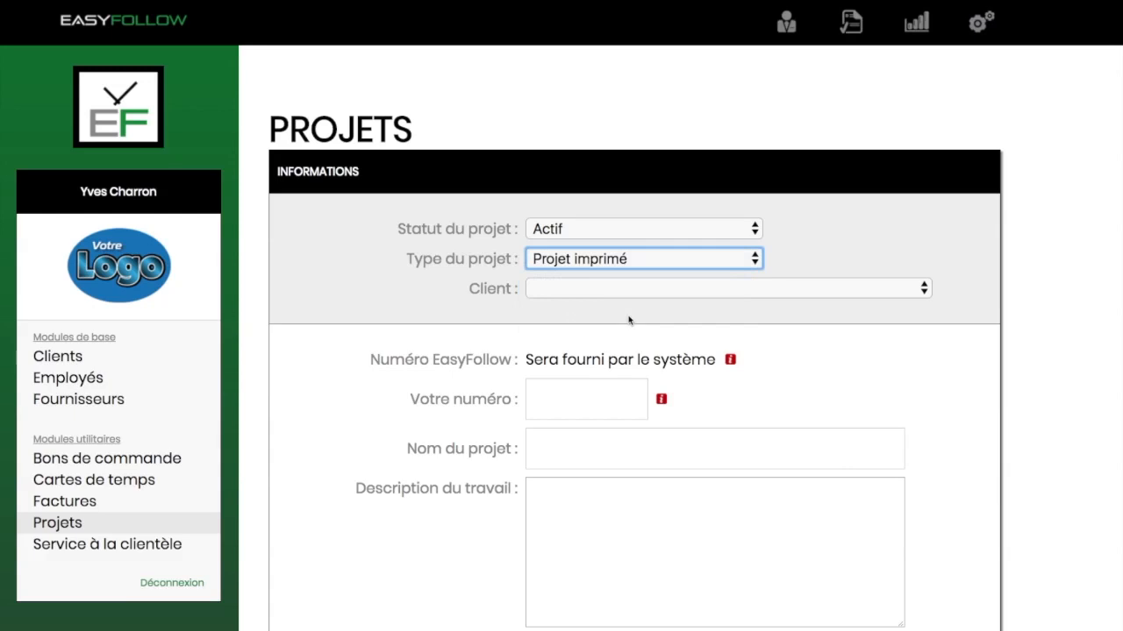
- Assign Ebenisterie Quebec as the new project's client, check the contact details section, and change the client to Groupimage
click(579, 291)
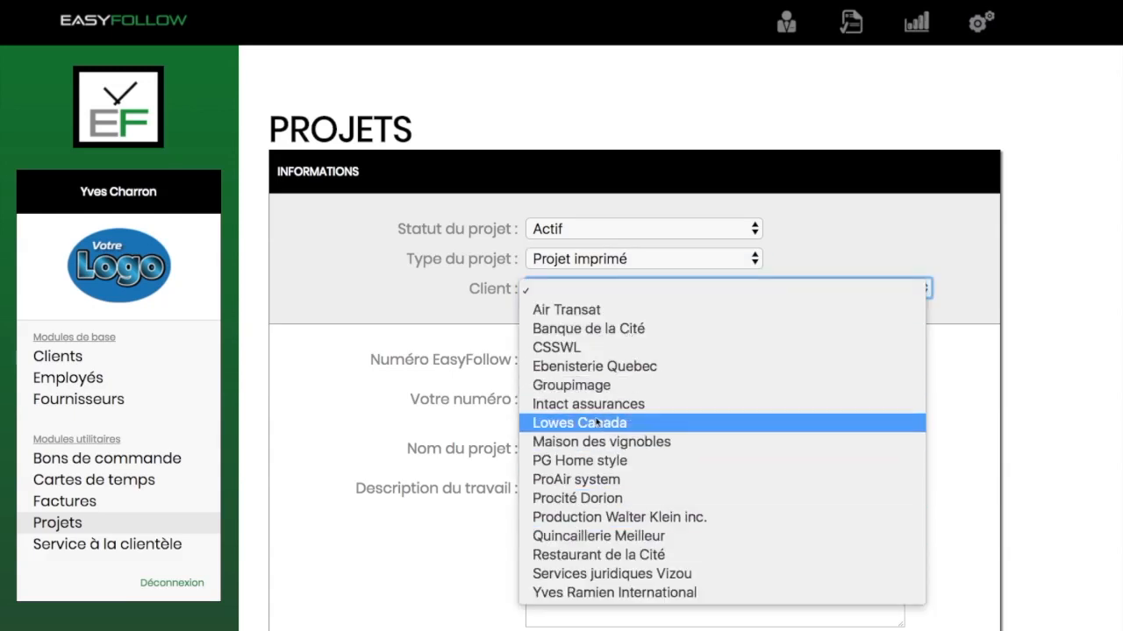
click(607, 373)
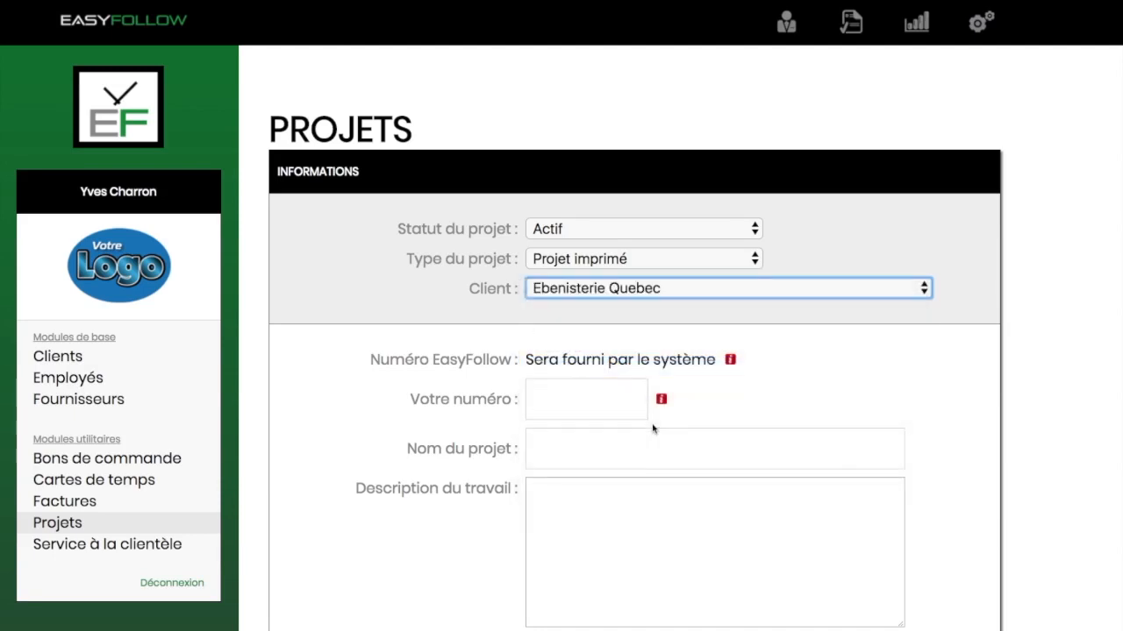
scroll(794, 430, down, 5)
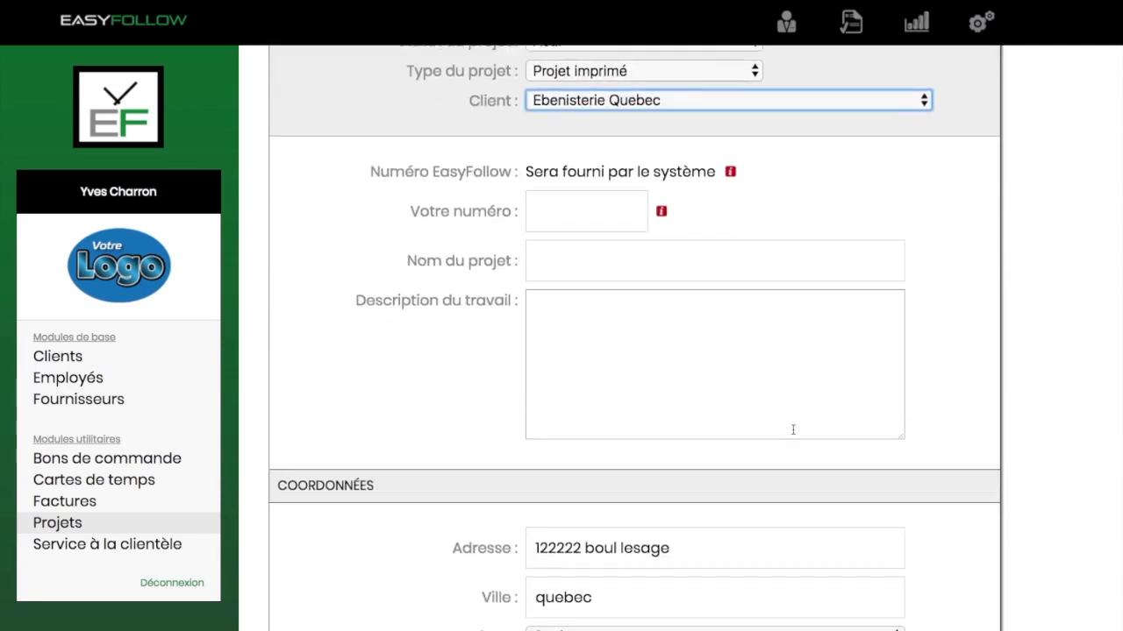
scroll(793, 429, up, 4)
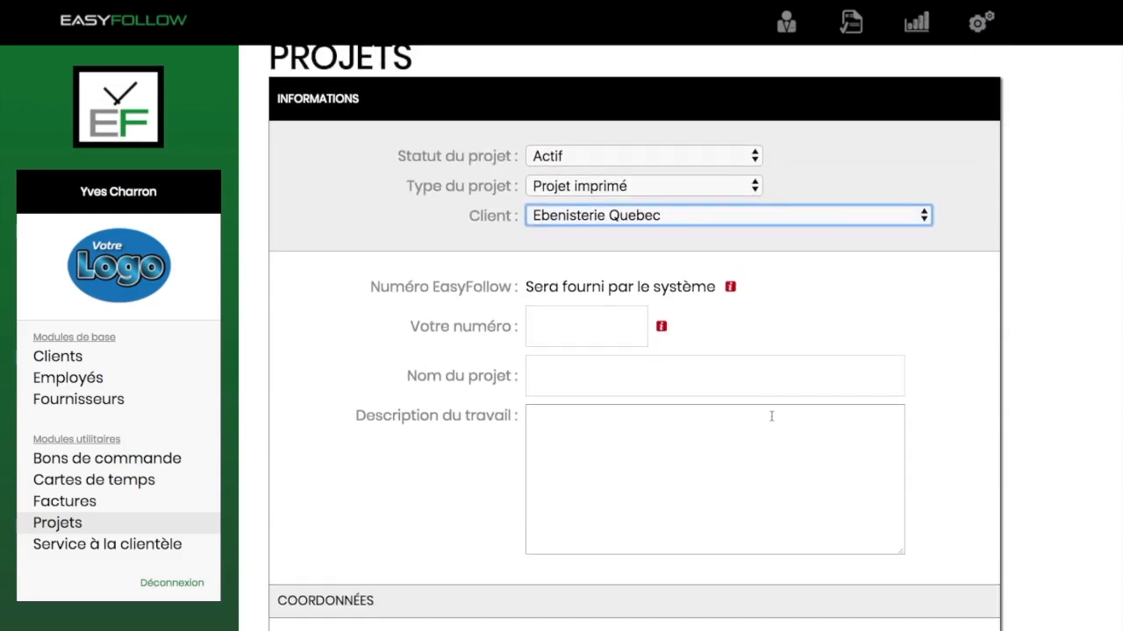
click(605, 218)
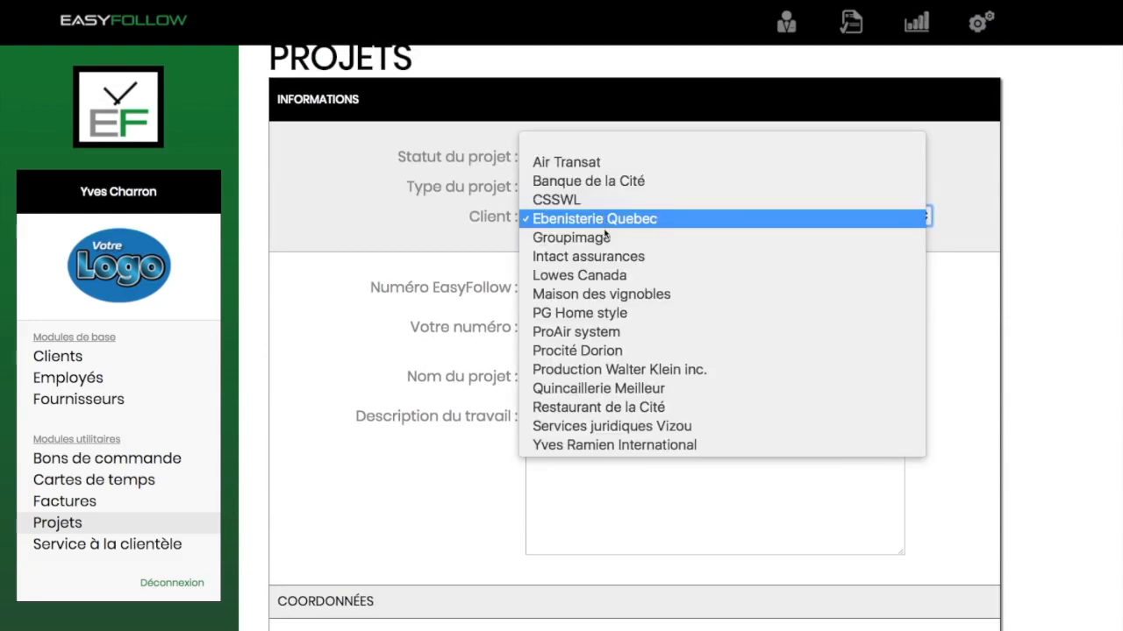
click(602, 239)
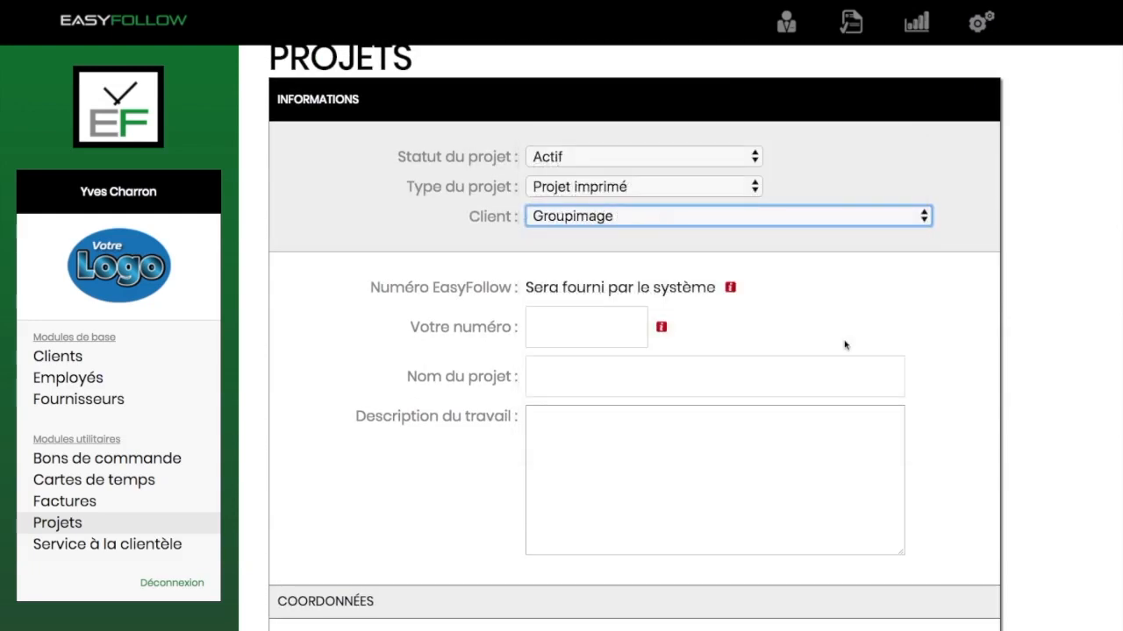
- Enter project number A3454, project name Feuillet imprimé pour ventes, and work description wrthfhrwthwfh
scroll(804, 329, down, 3)
scroll(803, 329, up, 1)
scroll(803, 327, down, 4)
scroll(803, 327, up, 6)
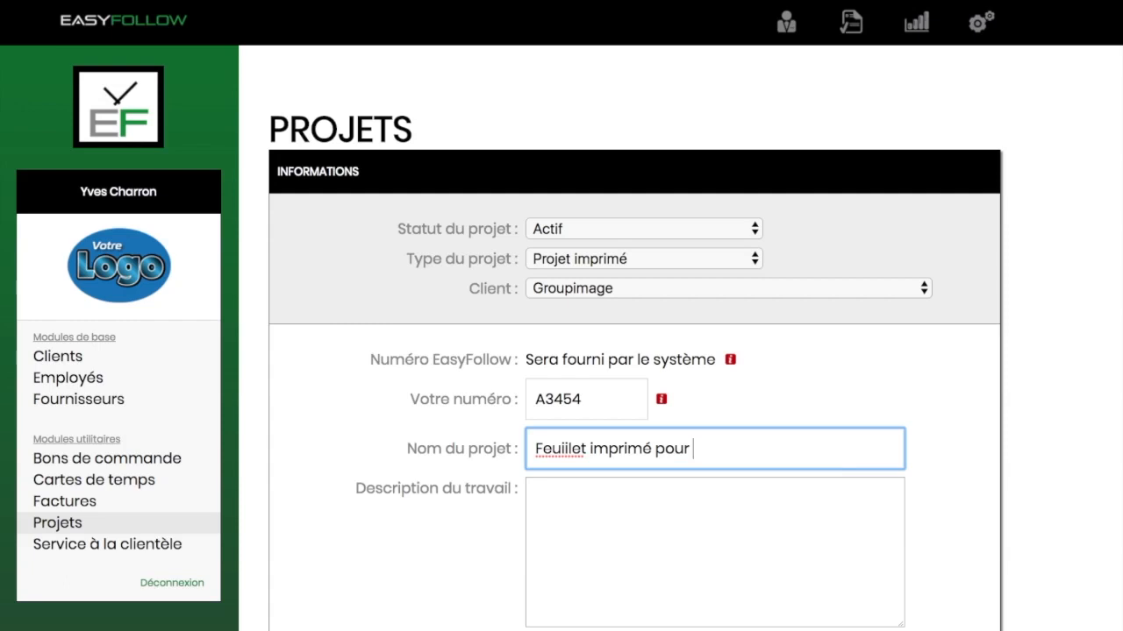
scroll(561, 316, down, 1)
text(ventes)
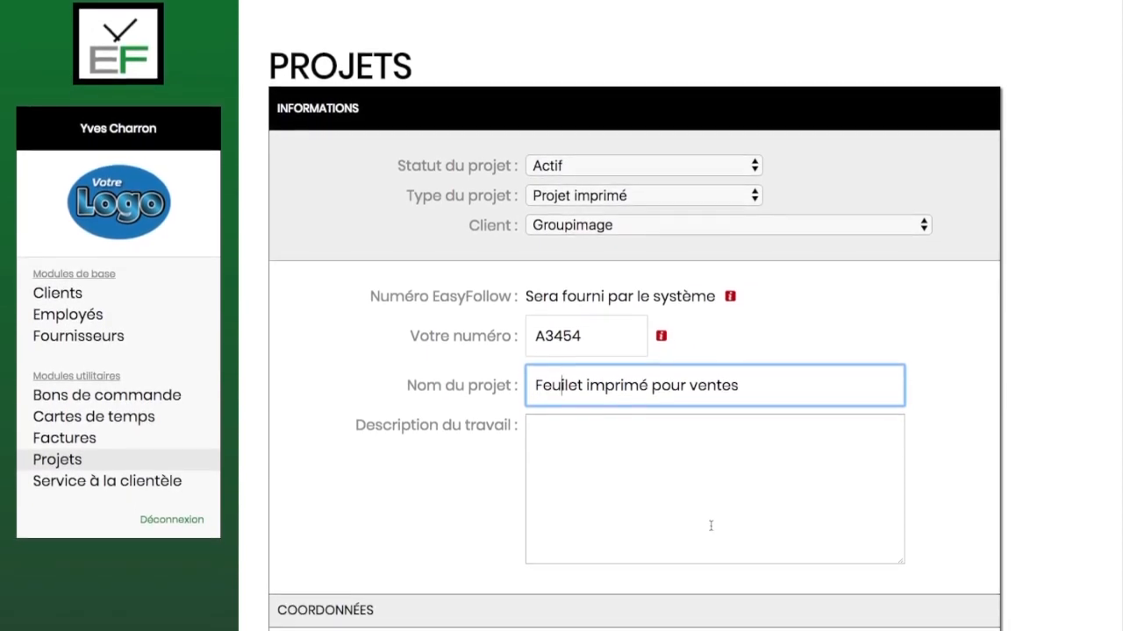
click(564, 431)
click(571, 384)
text(l)
click(589, 430)
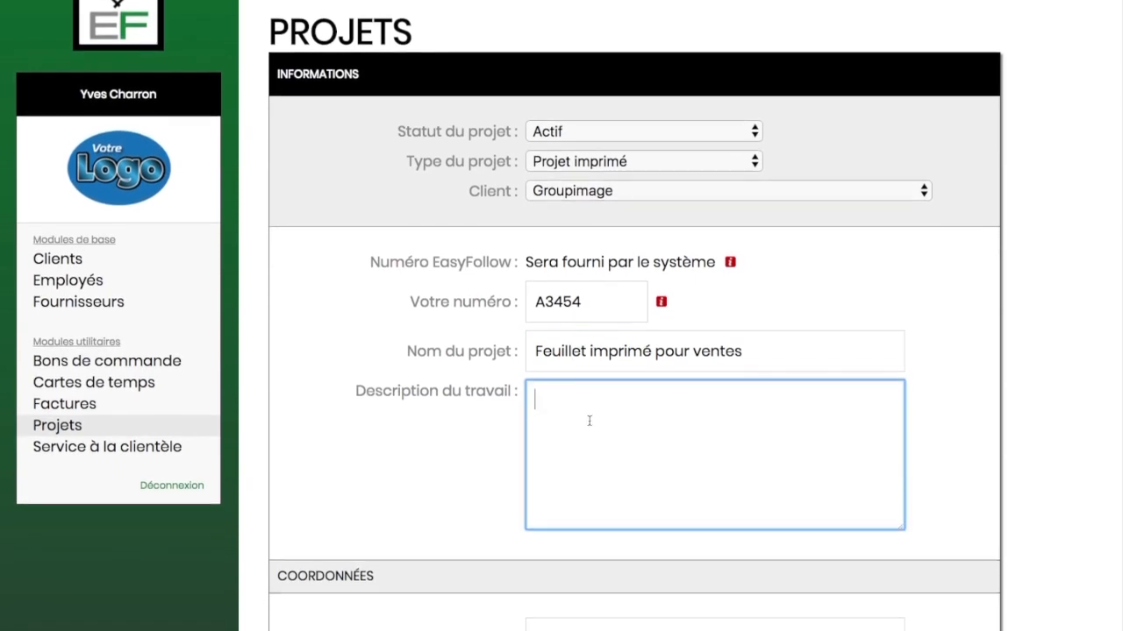
text(wrthfhrwthwfh)
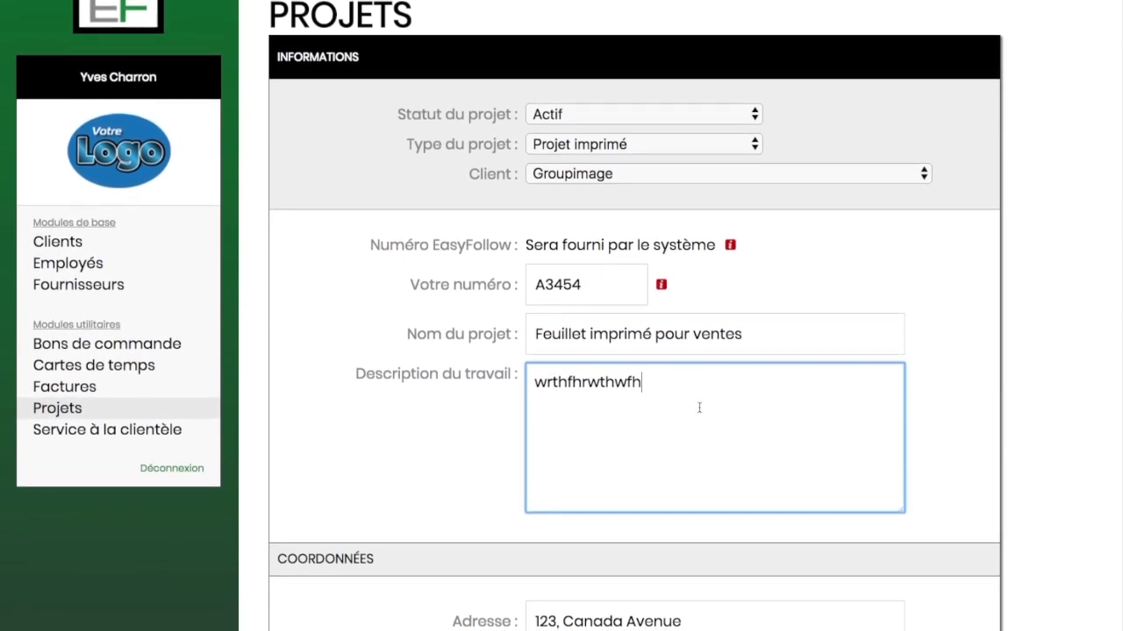
- Keep the deadline type Régulier and set the project's end date to 4 Septembre 2018
scroll(713, 403, down, 10)
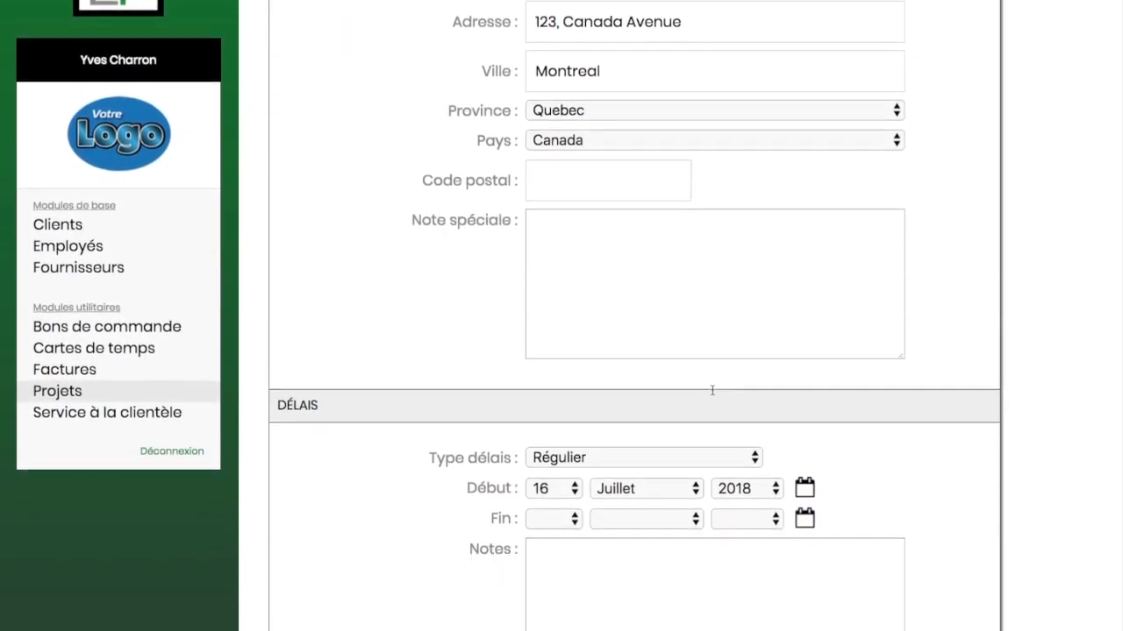
scroll(585, 346, down, 1)
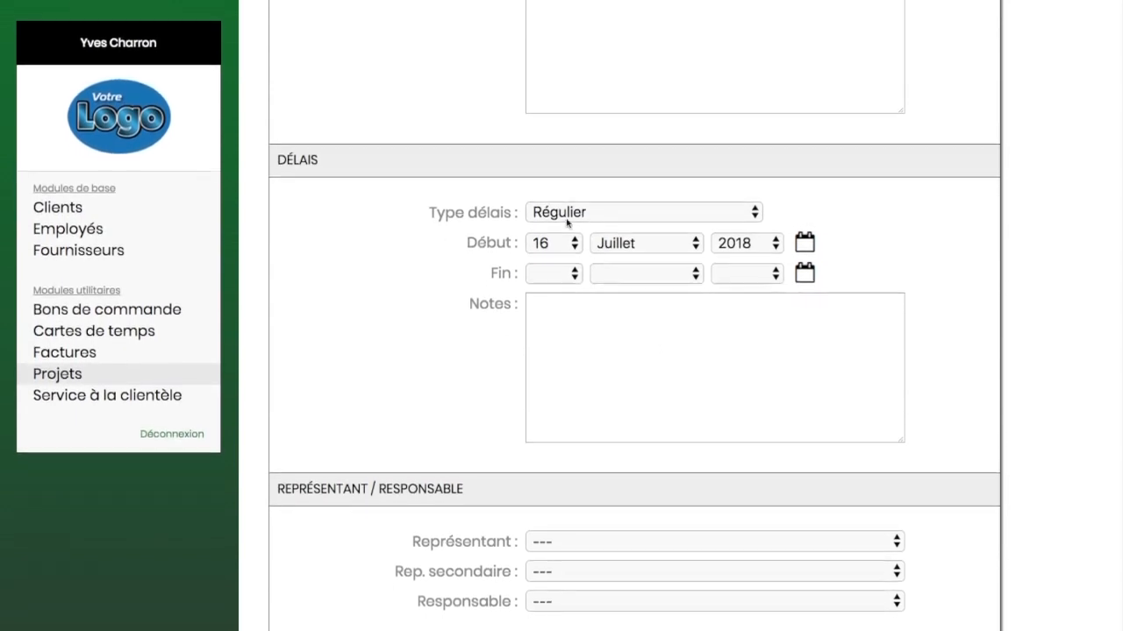
click(571, 210)
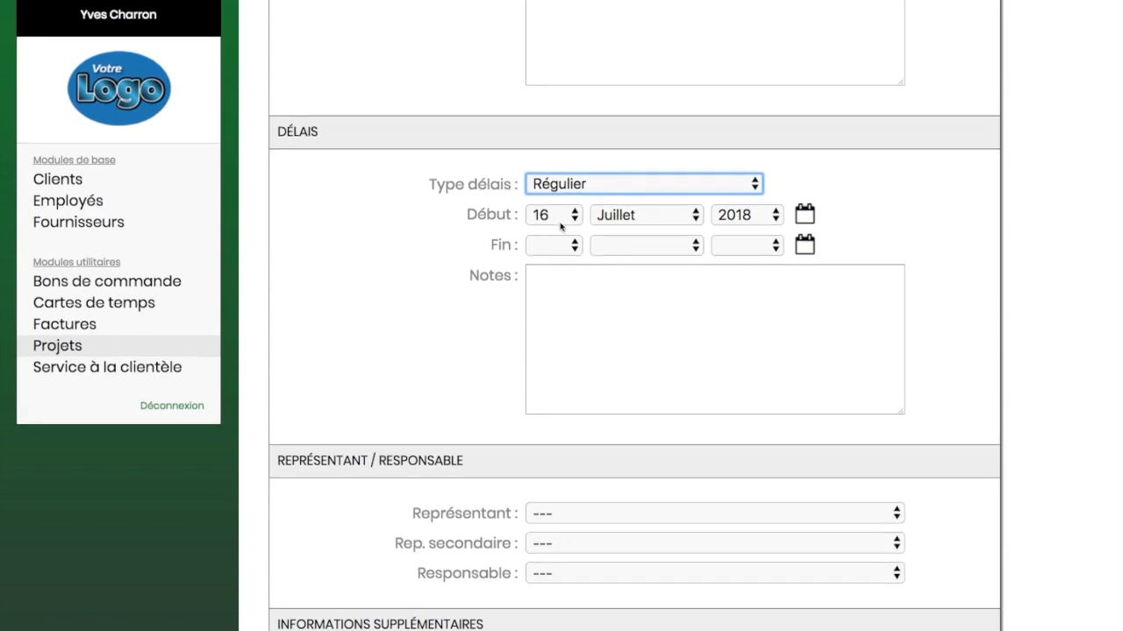
click(562, 242)
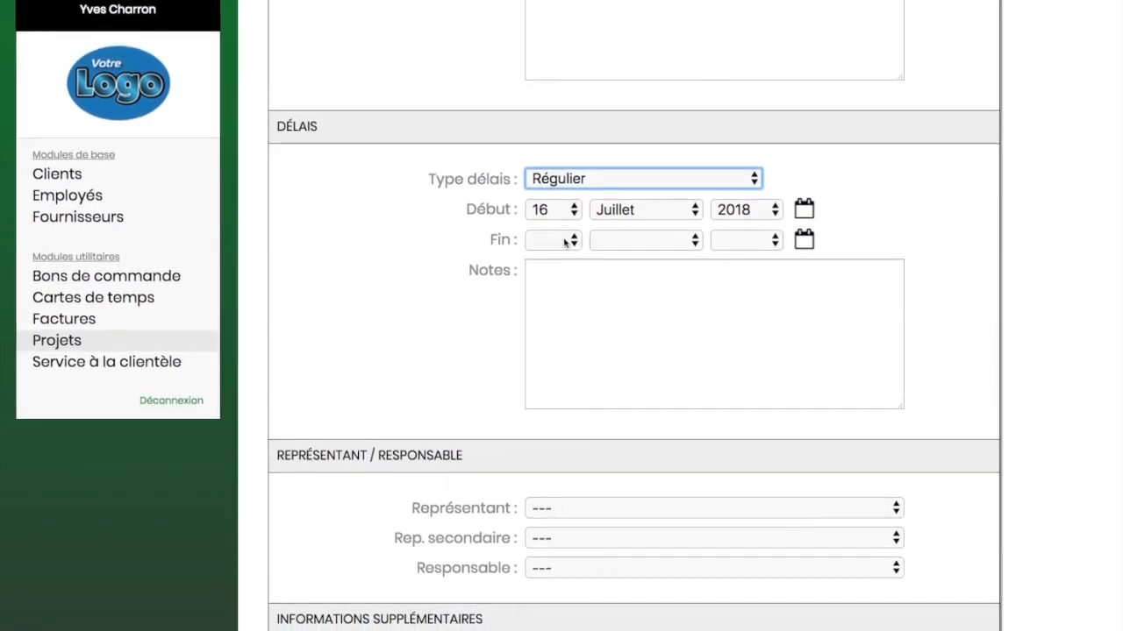
key(Return)
click(674, 239)
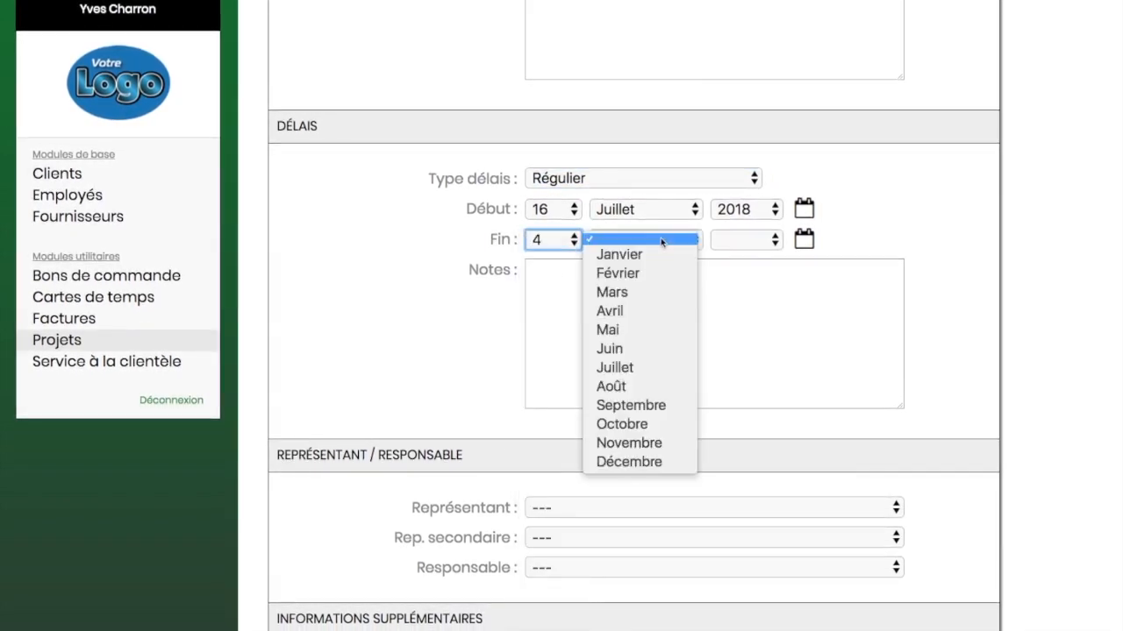
click(655, 404)
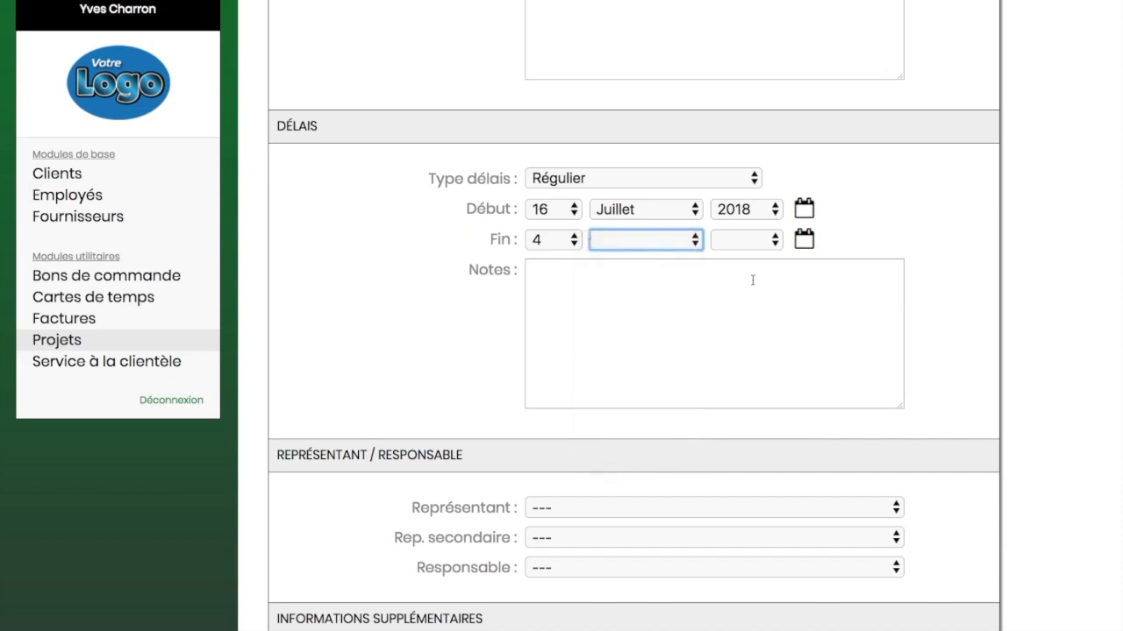
click(745, 242)
click(755, 333)
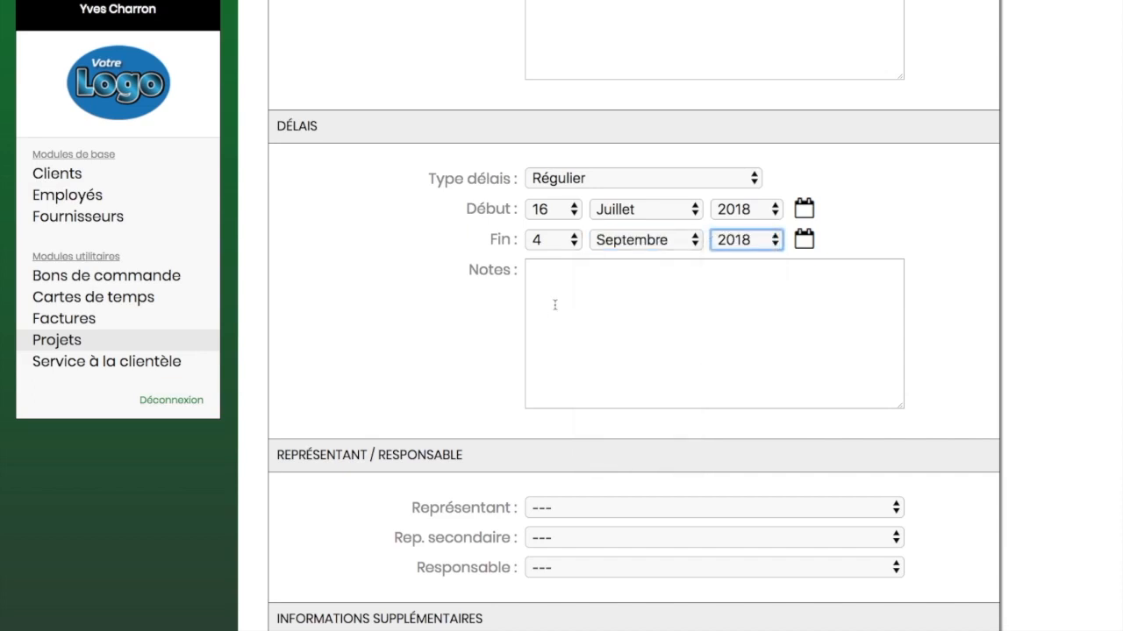
- Enter ghwrhw as the notes for the project's deadlines
click(638, 277)
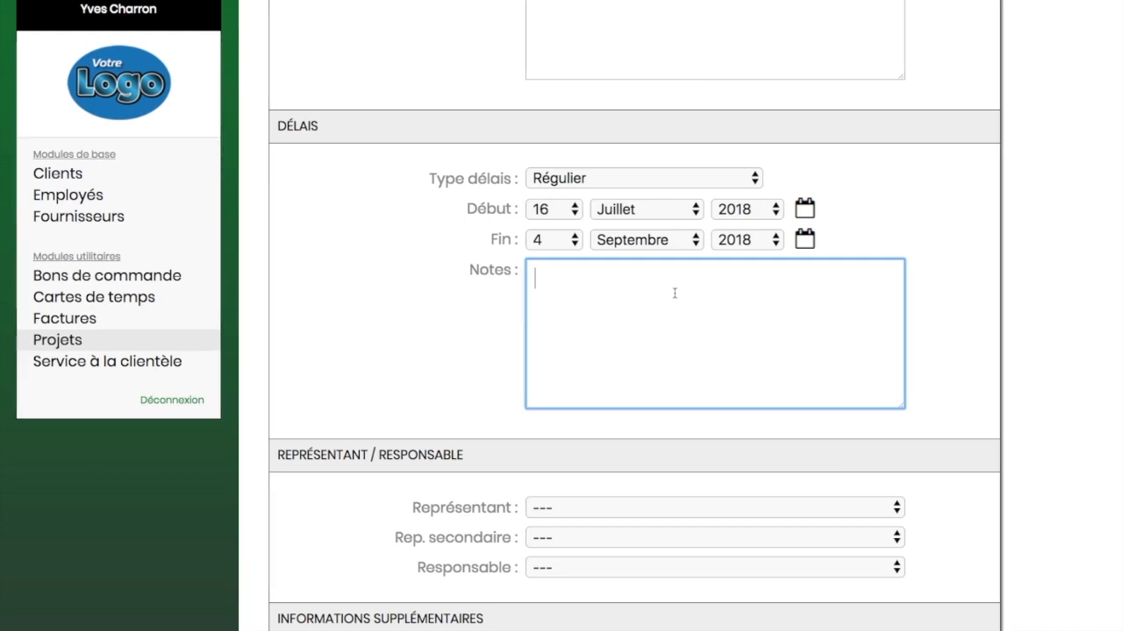
scroll(675, 293, down, 1)
text(ghwrhw)
- Assign employees as the project's representative, secondary representative and responsible person
scroll(517, 212, down, 5)
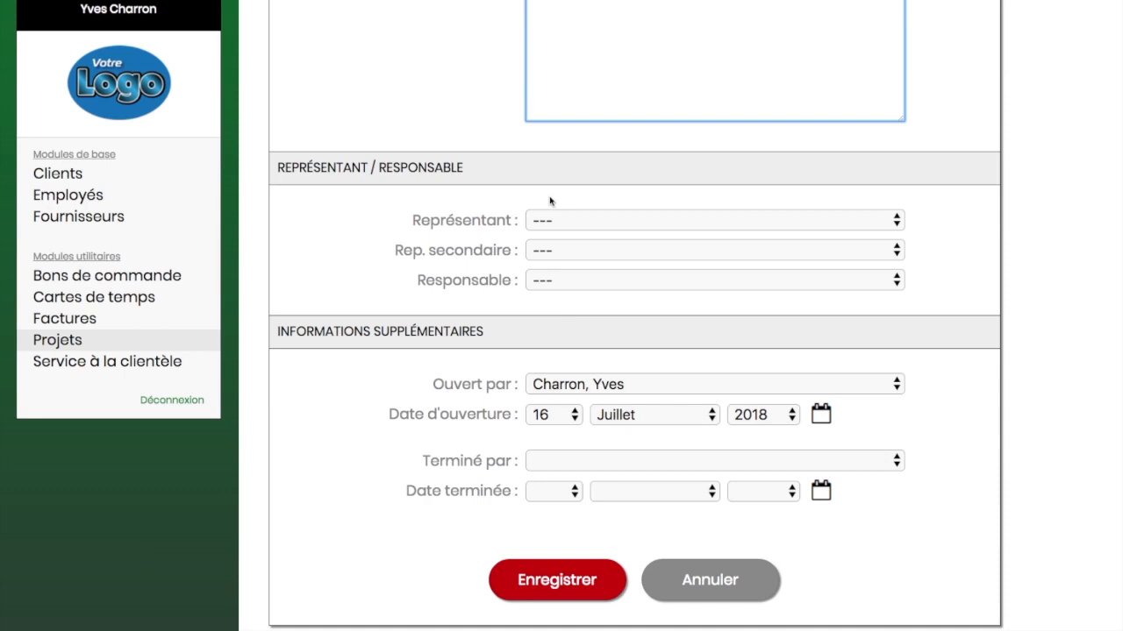
click(592, 221)
scroll(654, 464, down, 4)
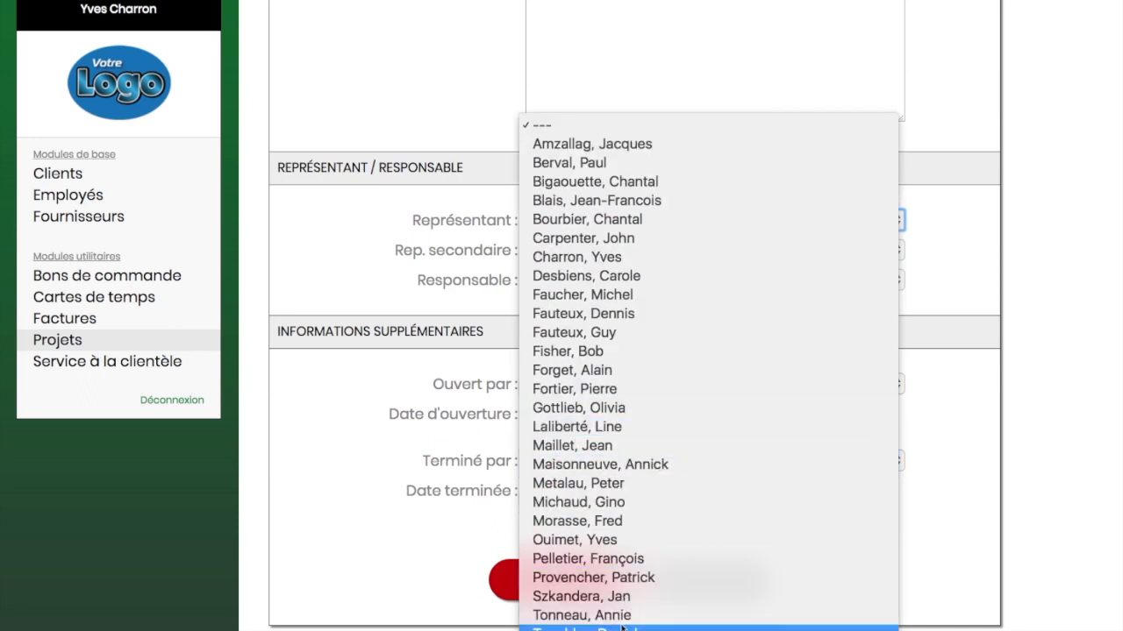
click(595, 257)
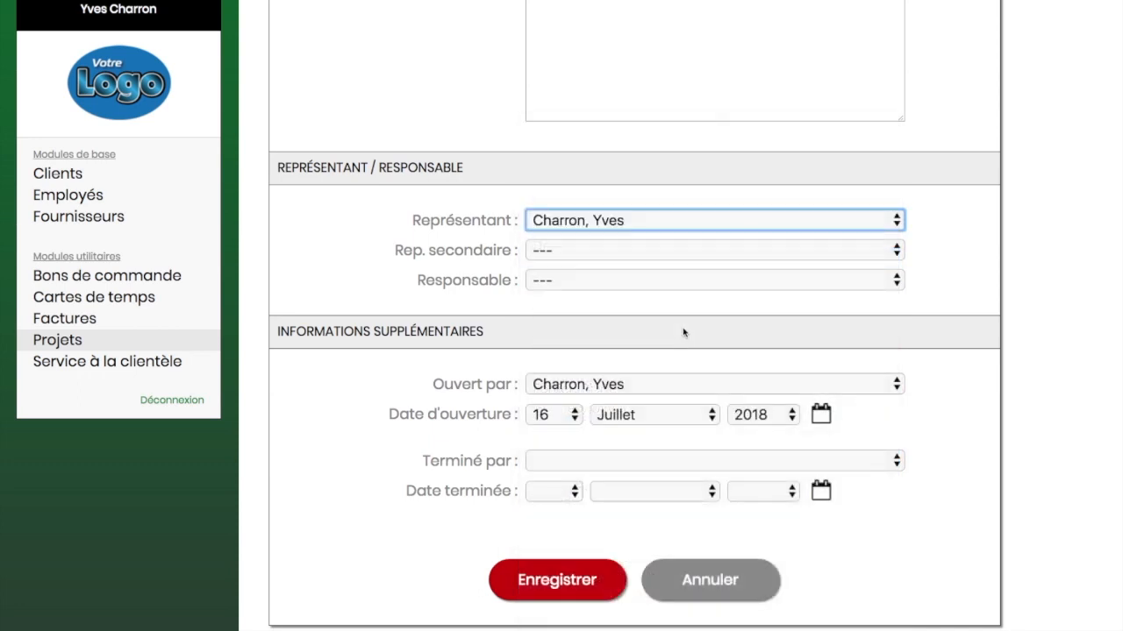
click(574, 254)
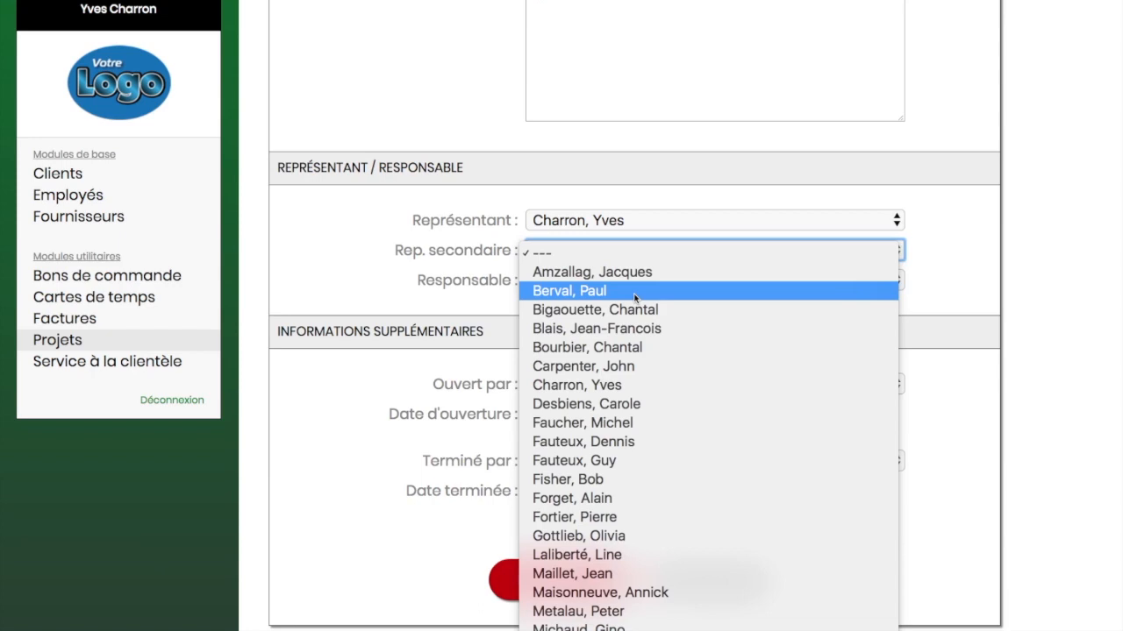
click(646, 554)
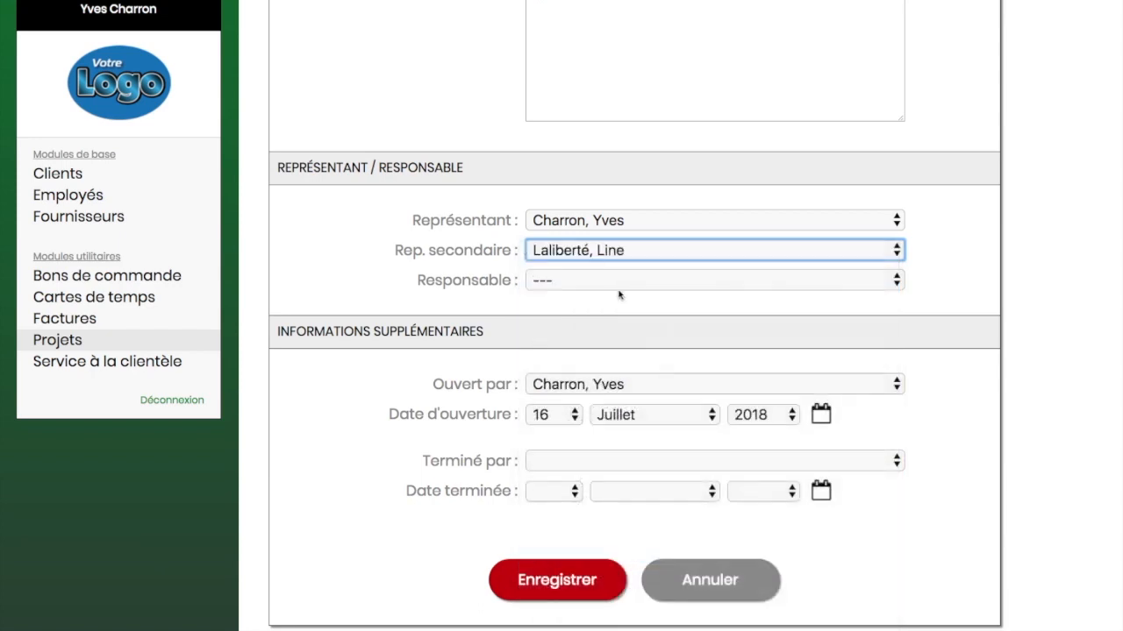
click(568, 281)
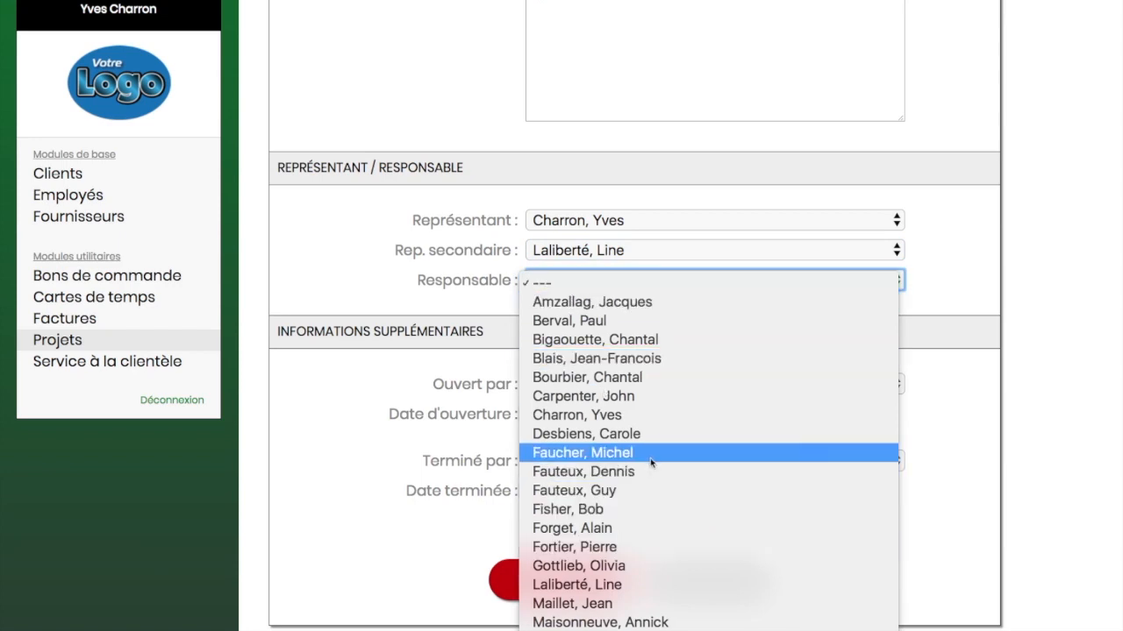
scroll(651, 462, down, 4)
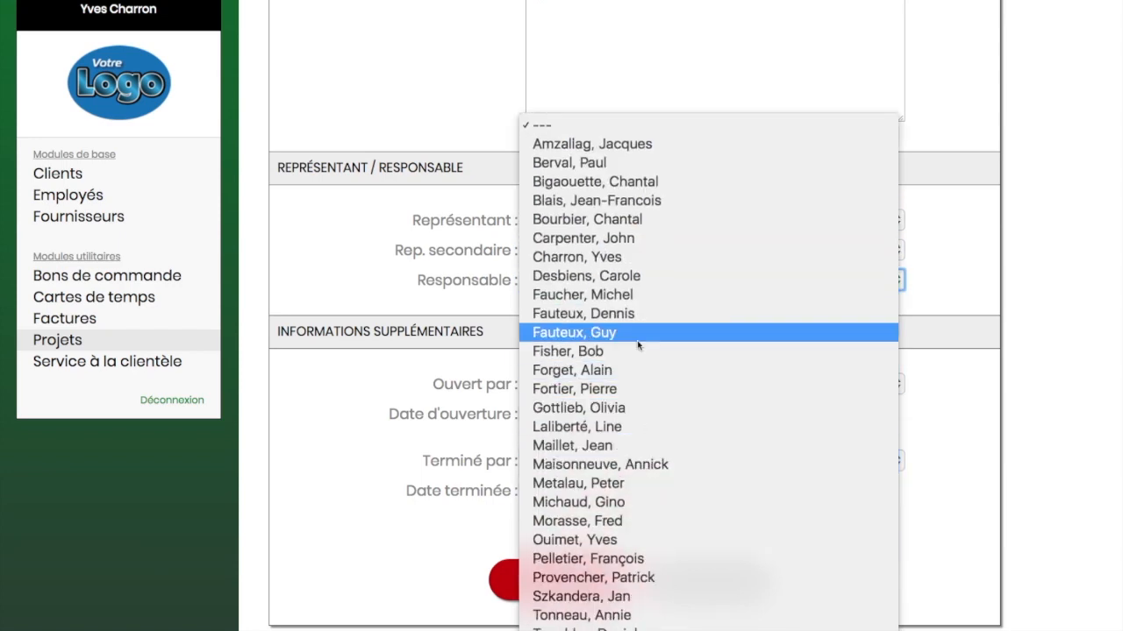
click(627, 446)
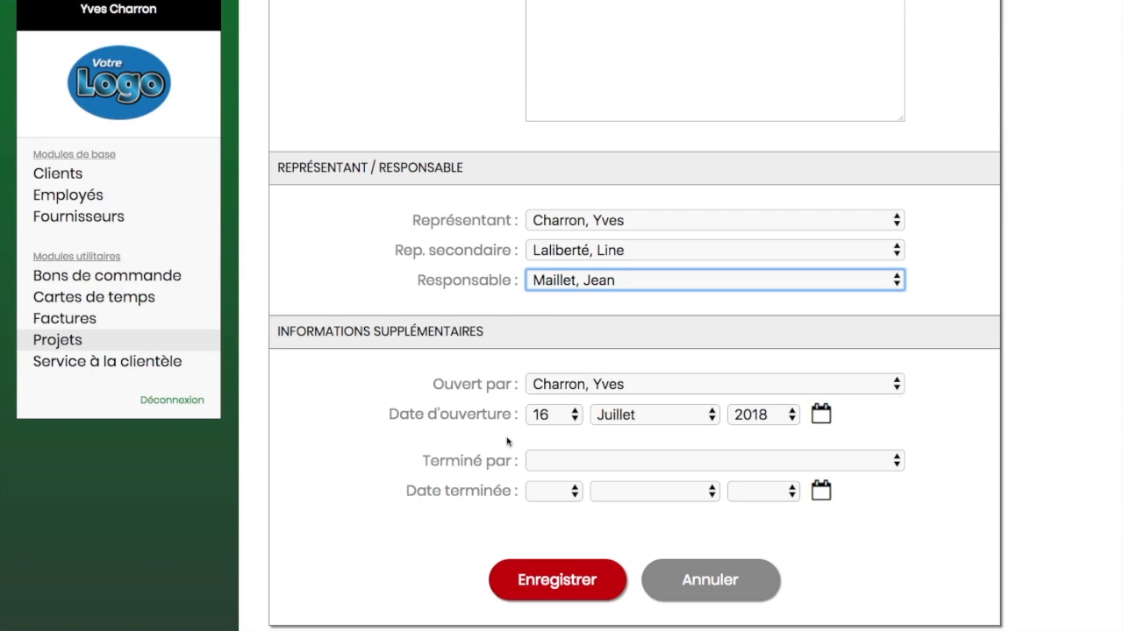
- Check the opening date and completion fields, leaving the completion fields empty, and save the new project
click(821, 415)
click(611, 462)
click(387, 460)
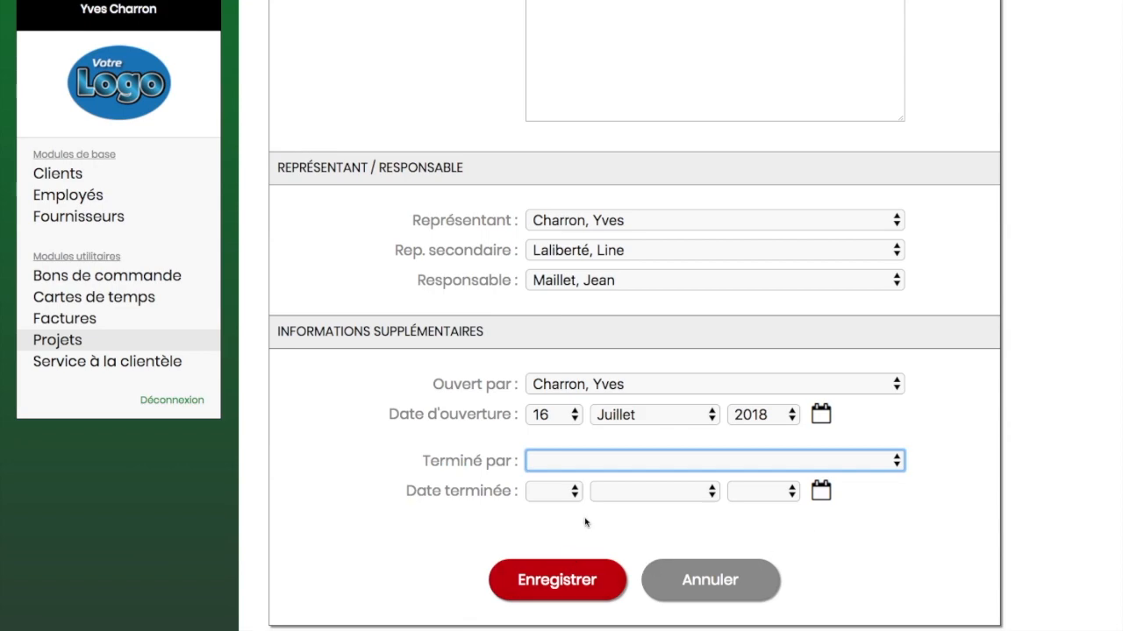
scroll(587, 523, up, 15)
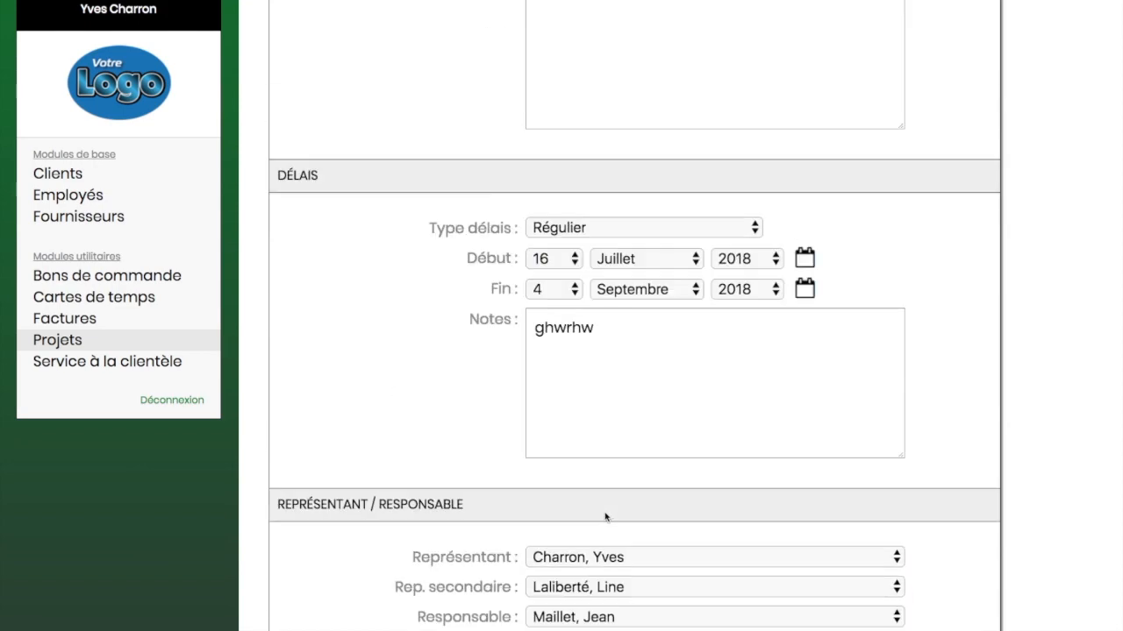
scroll(648, 425, down, 15)
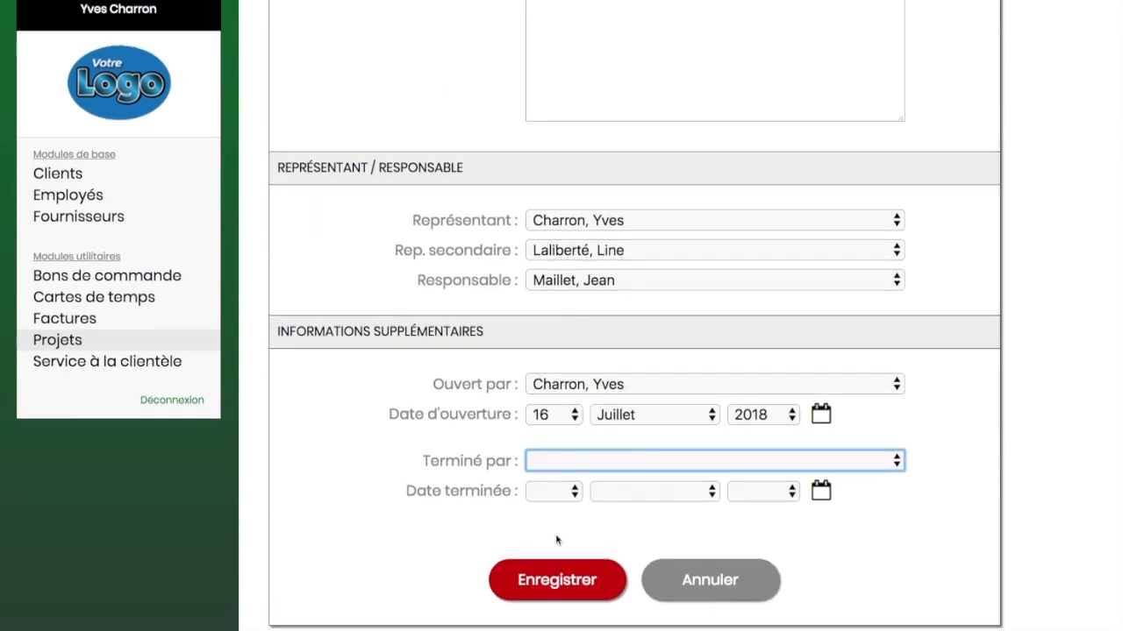
click(557, 568)
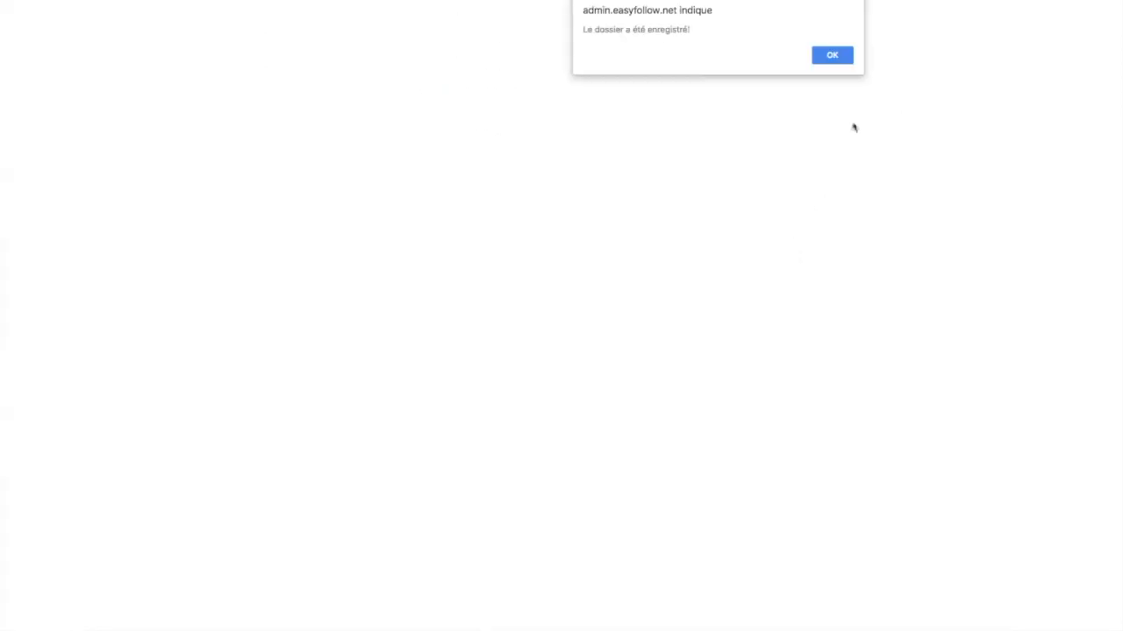
click(833, 60)
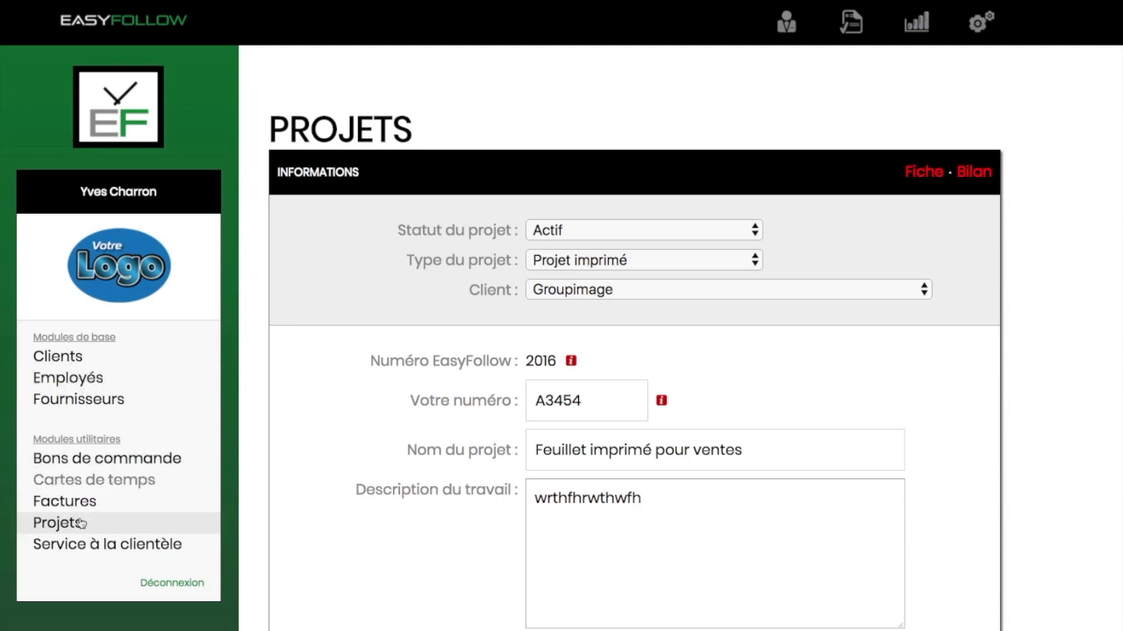
- Reopen Feuillet imprimé pour ventes from the project list, review its record down to the Suivis section, and return to the list
click(58, 525)
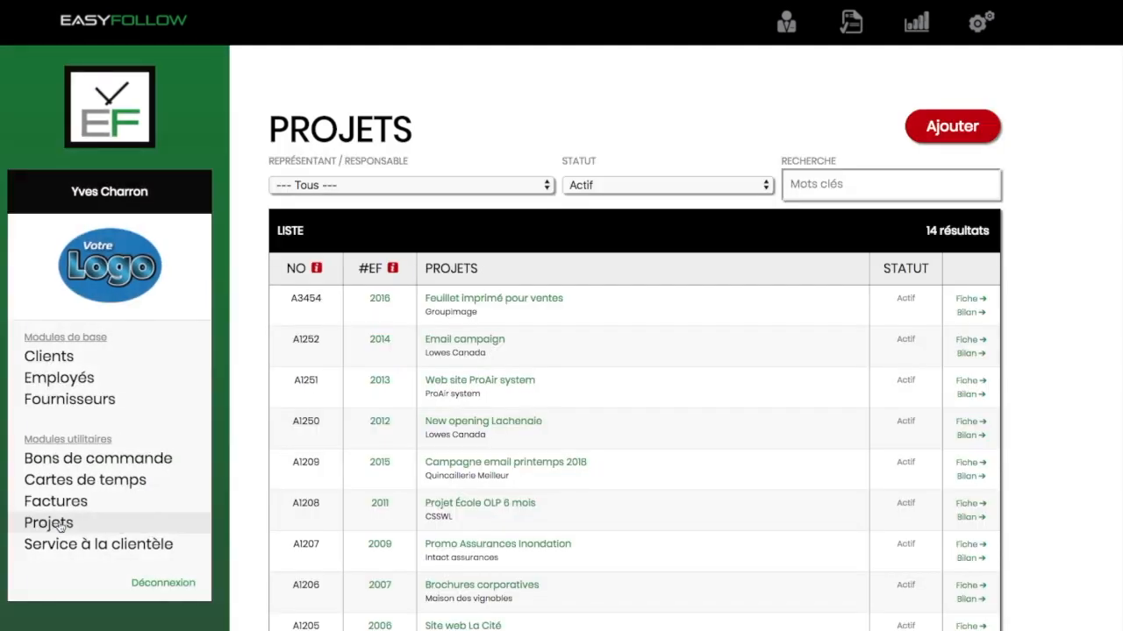
scroll(392, 456, down, 1)
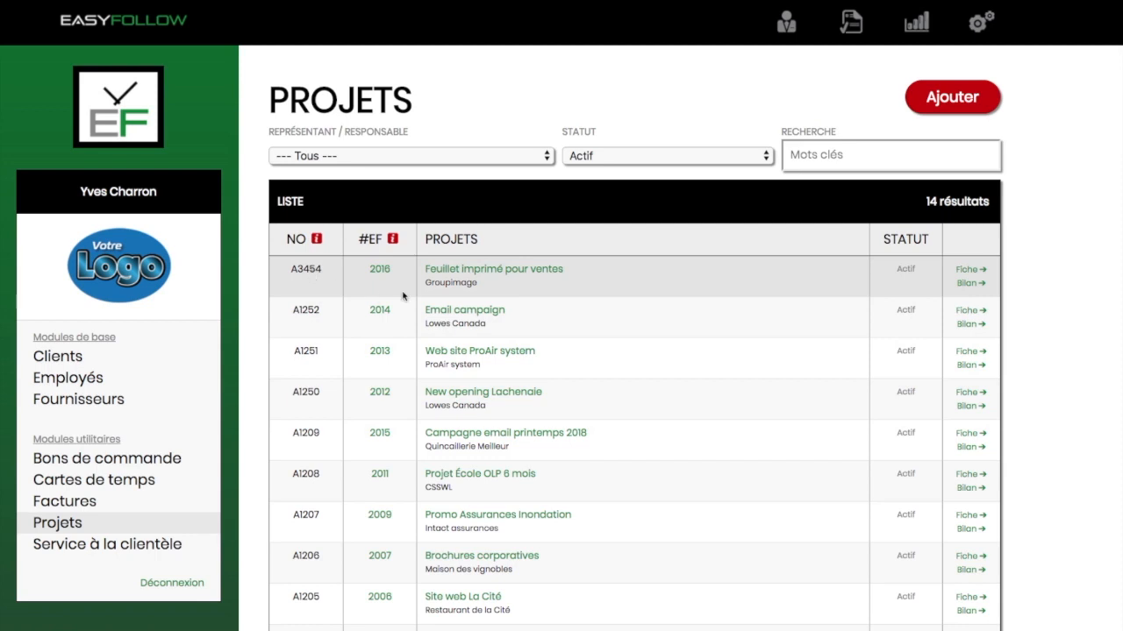
click(451, 276)
scroll(664, 202, down, 15)
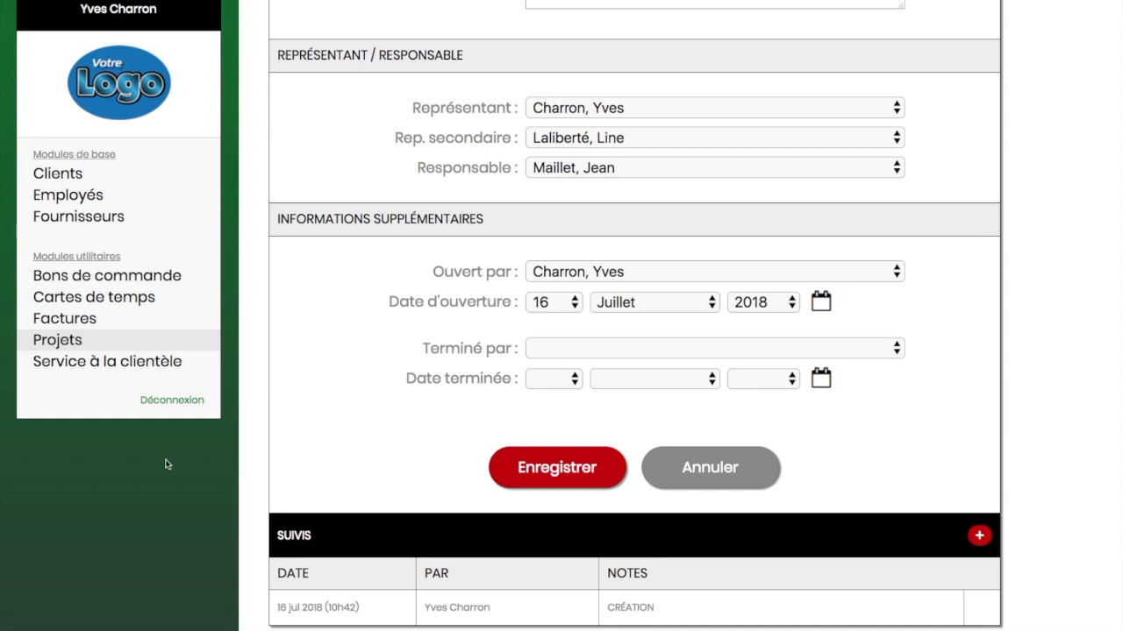
scroll(96, 359, up, 3)
click(58, 525)
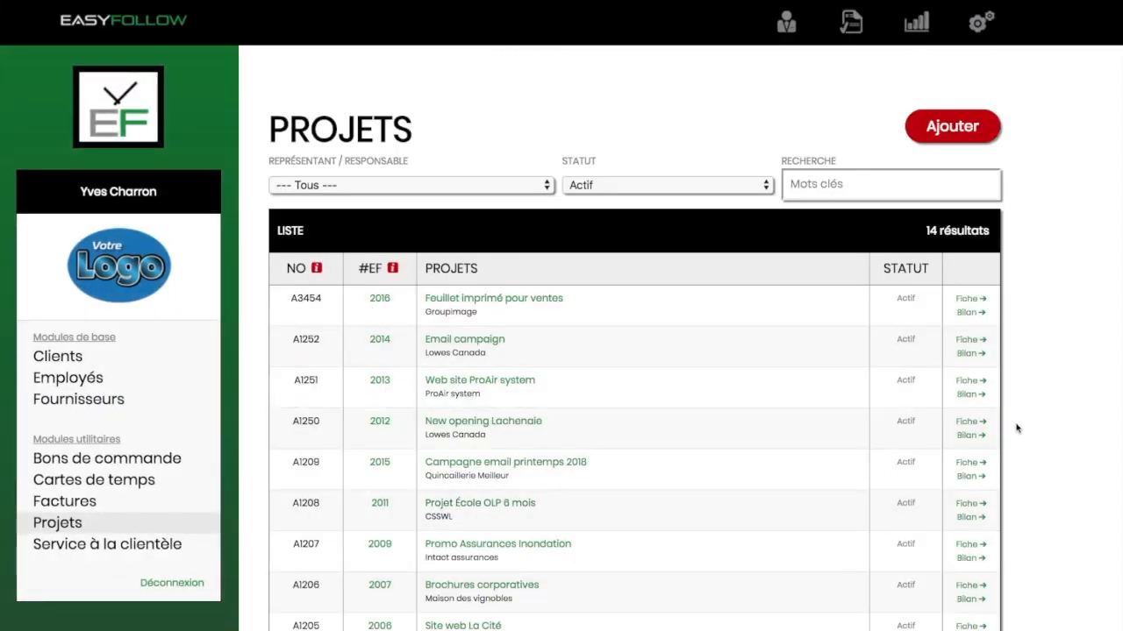
scroll(1017, 428, down, 1)
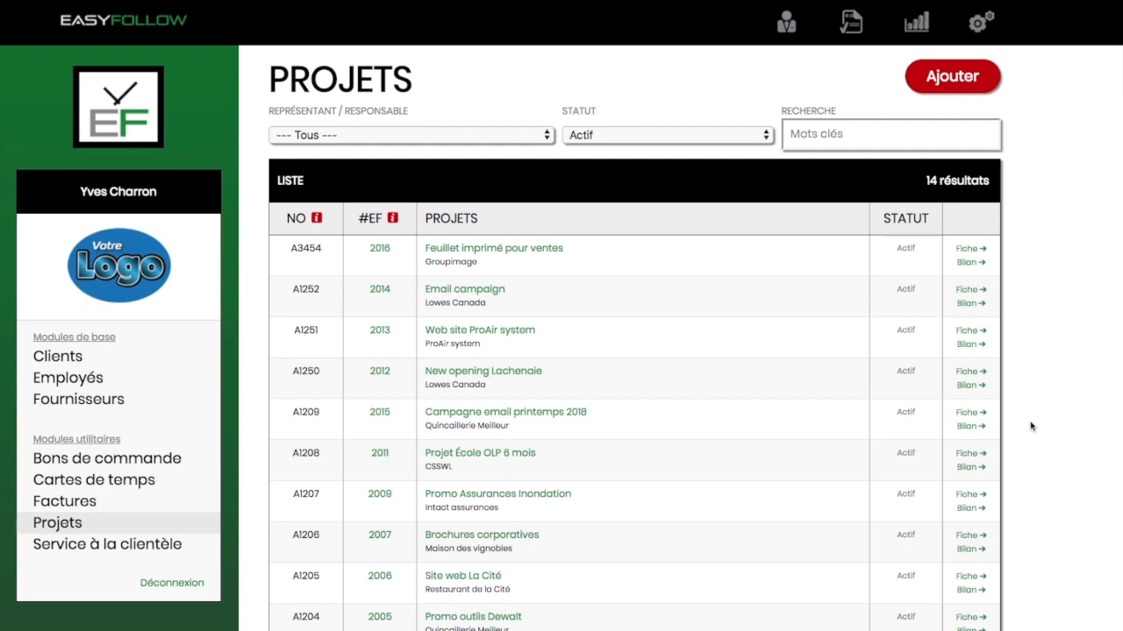